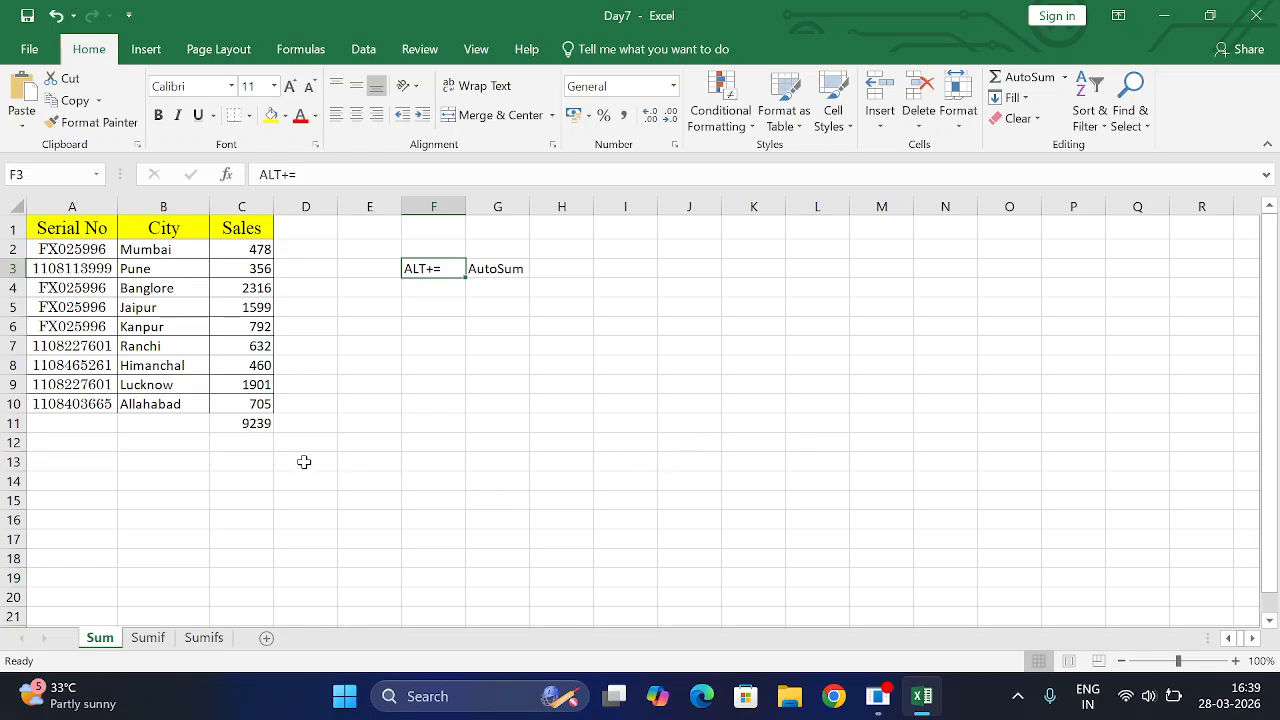
Step: Clear the total in C11 on the Sum sheet and total the Sales column there with AutoSum
click(265, 424)
key(Delete)
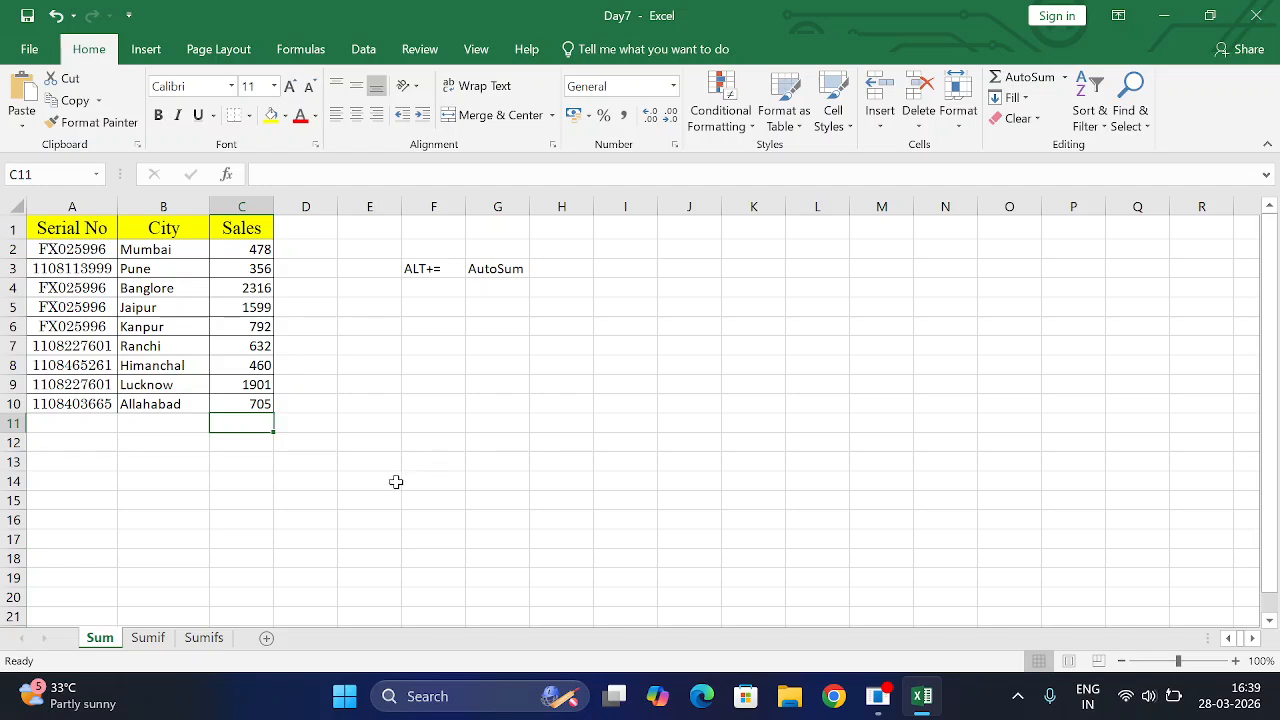
click(422, 266)
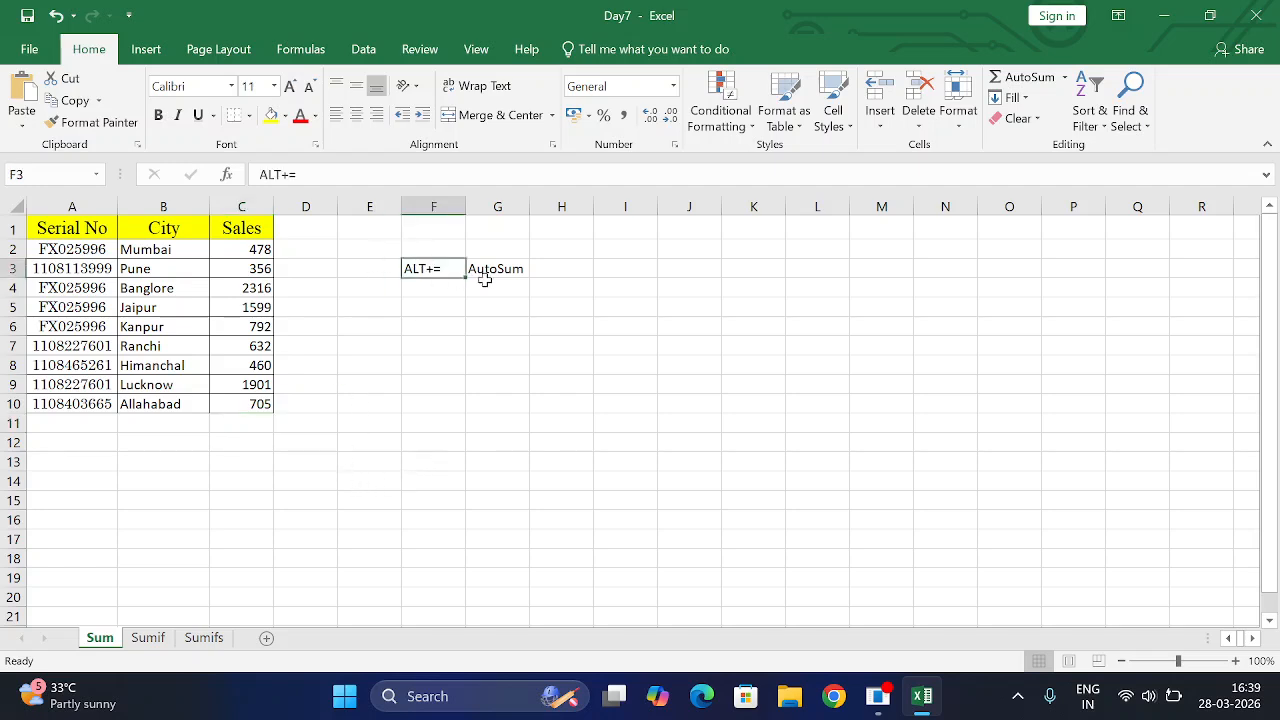
click(262, 423)
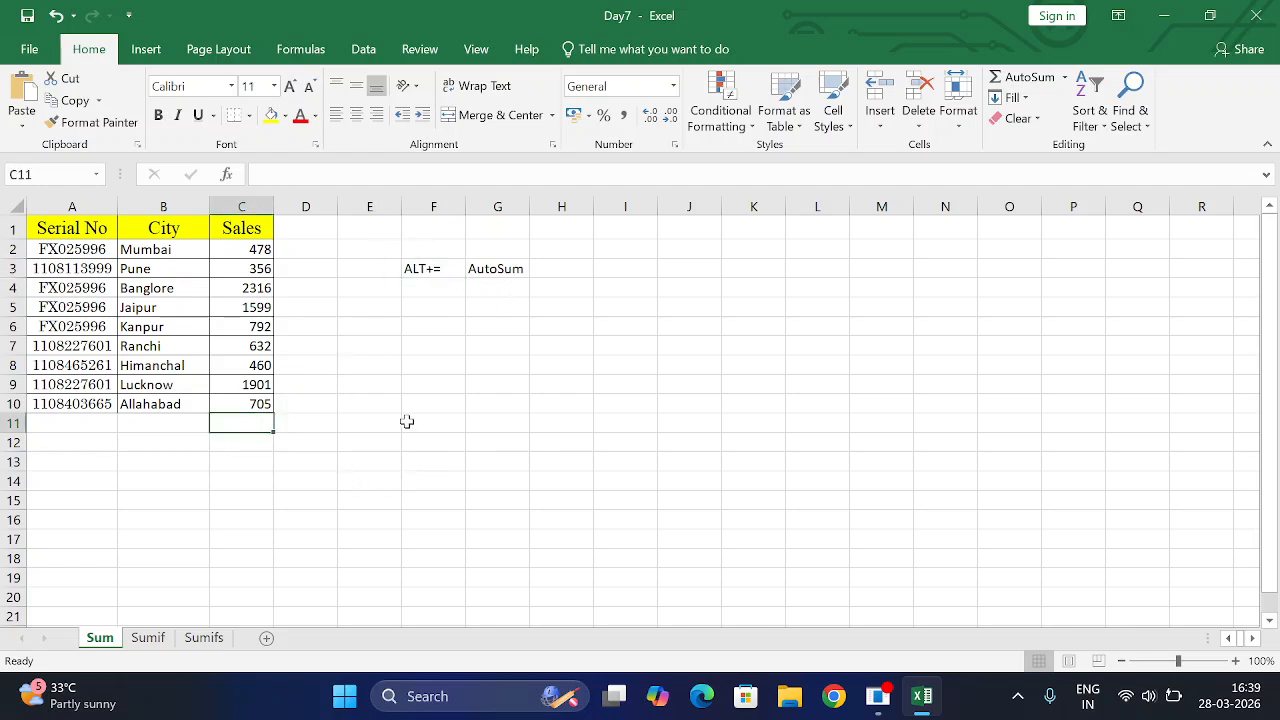
key(alt+=)
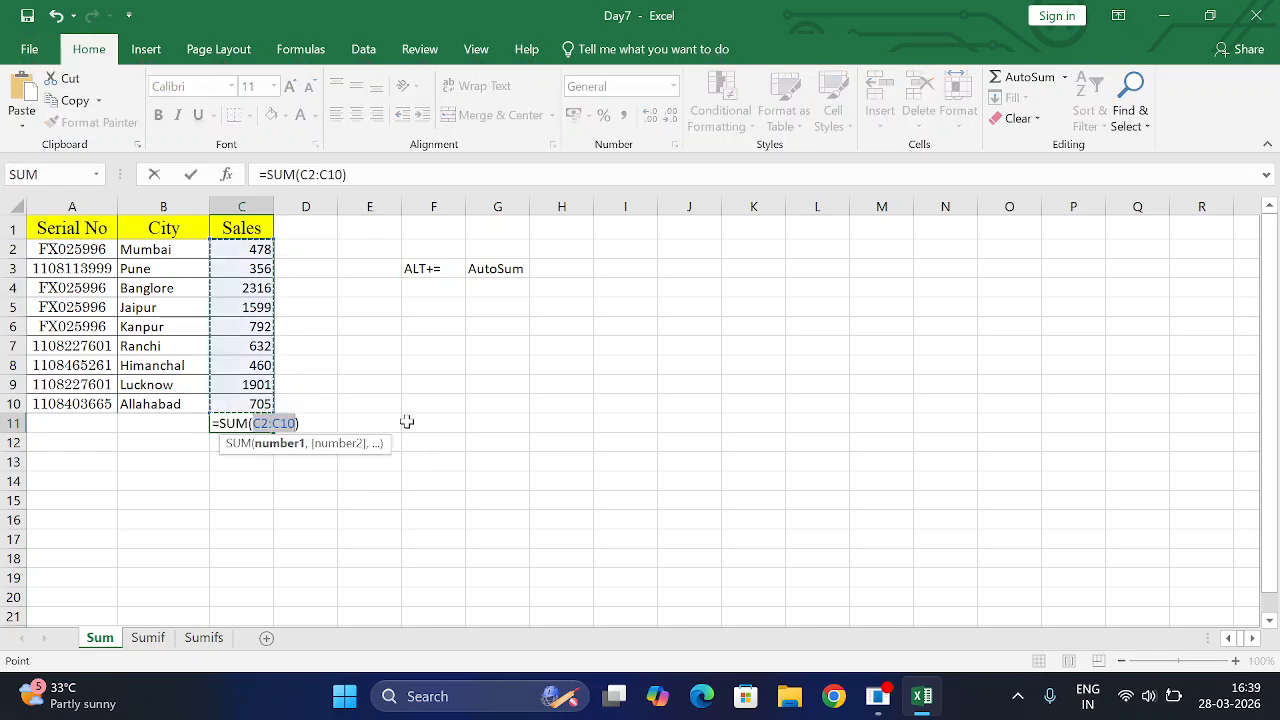
key(Return)
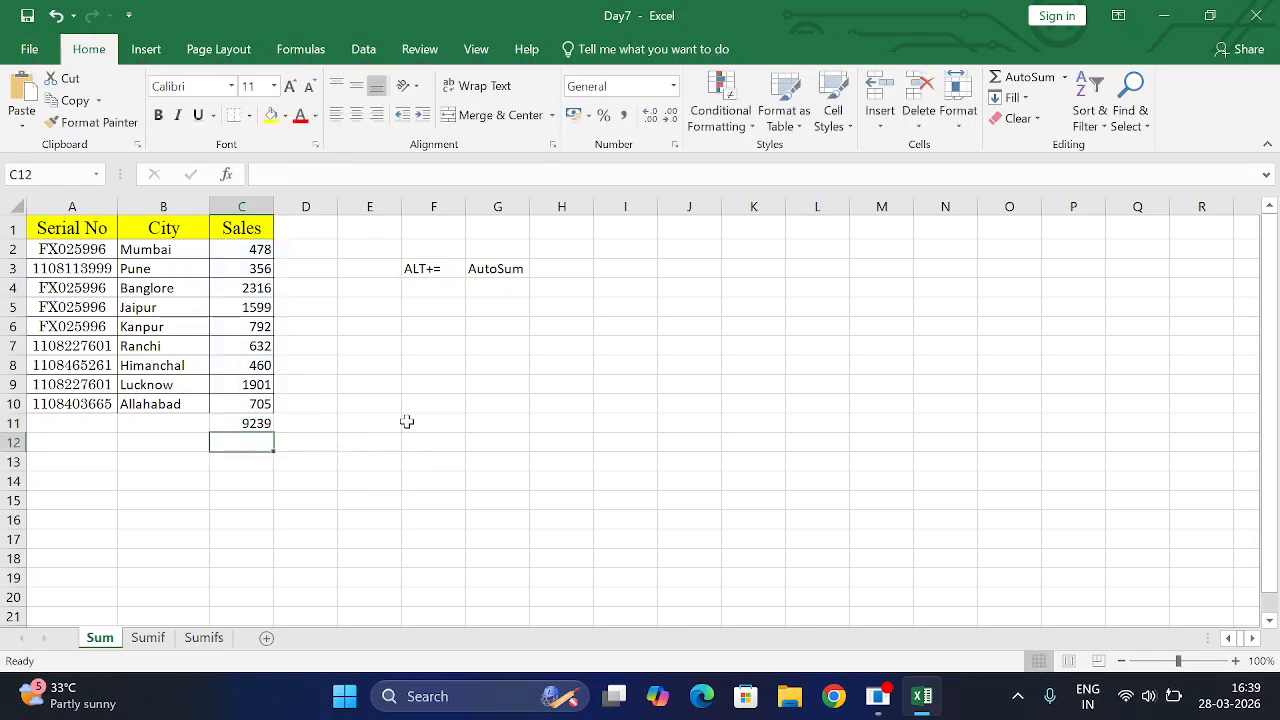
Step: Clear C11 and enter the formula =SUM(C2:C10) manually to total the Sales column
click(254, 423)
key(Delete)
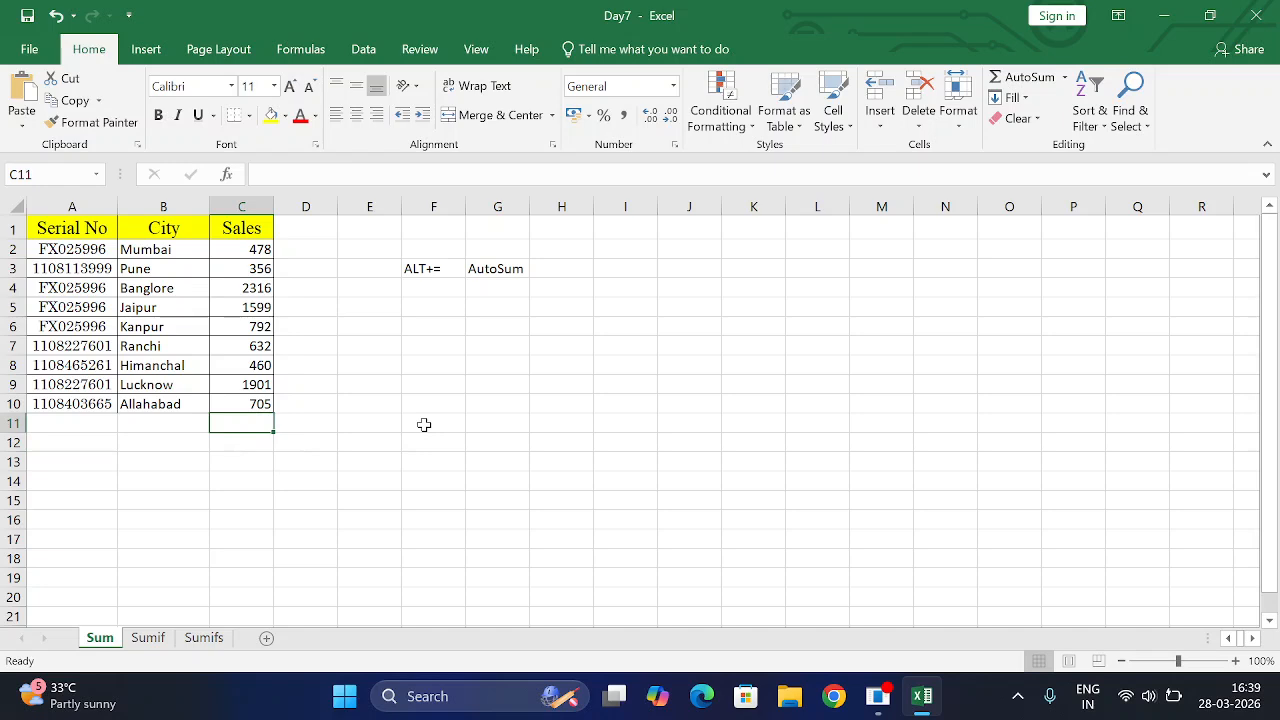
text(=sum)
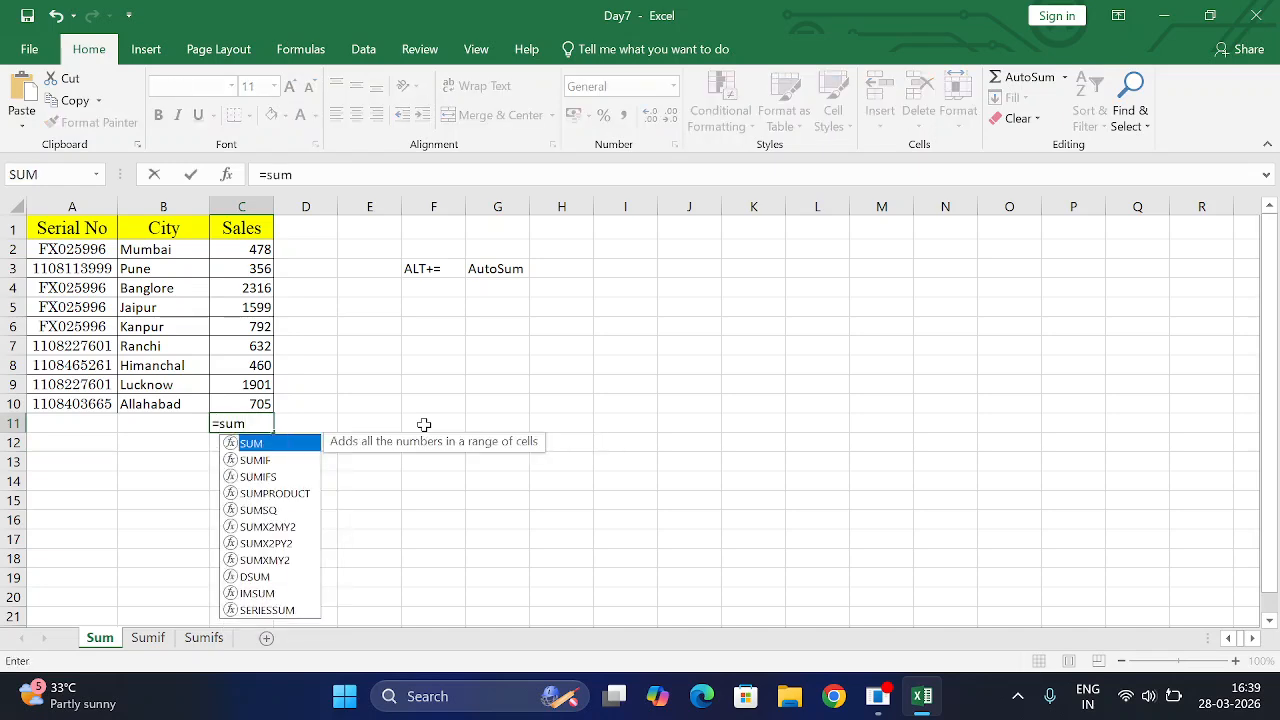
text(()
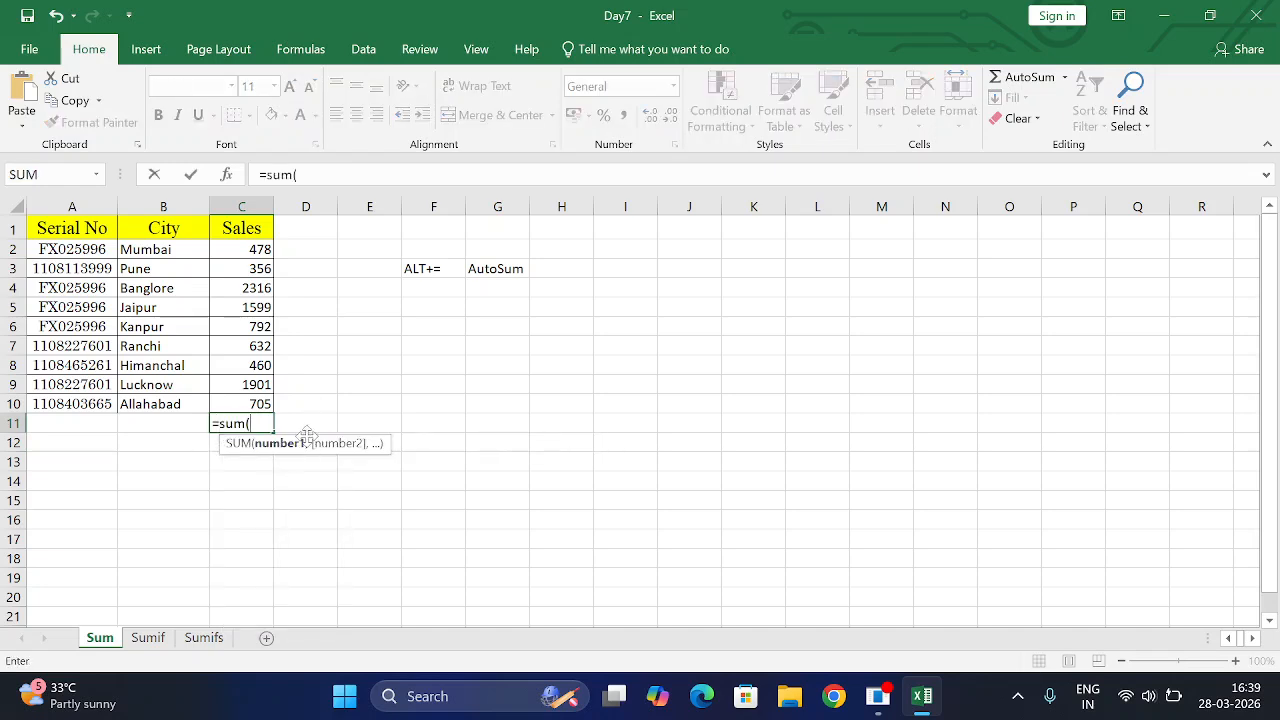
drag(264, 252, 259, 402)
text())
key(Return)
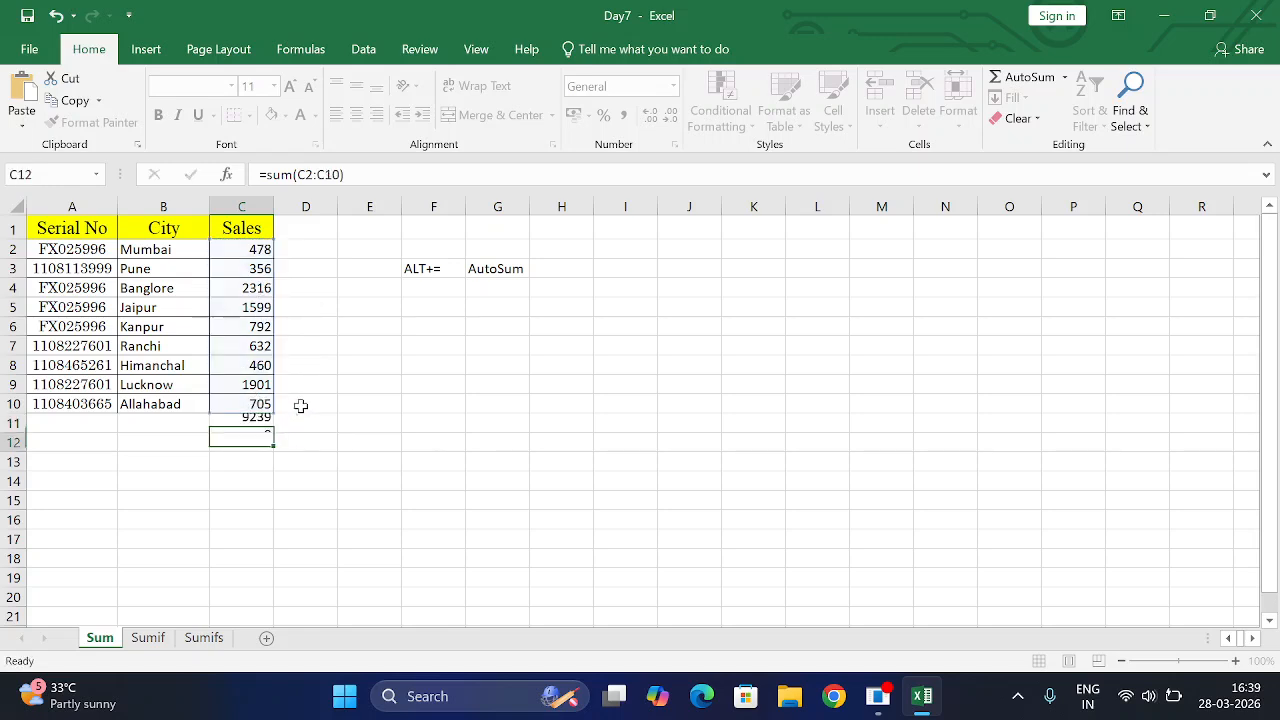
click(245, 423)
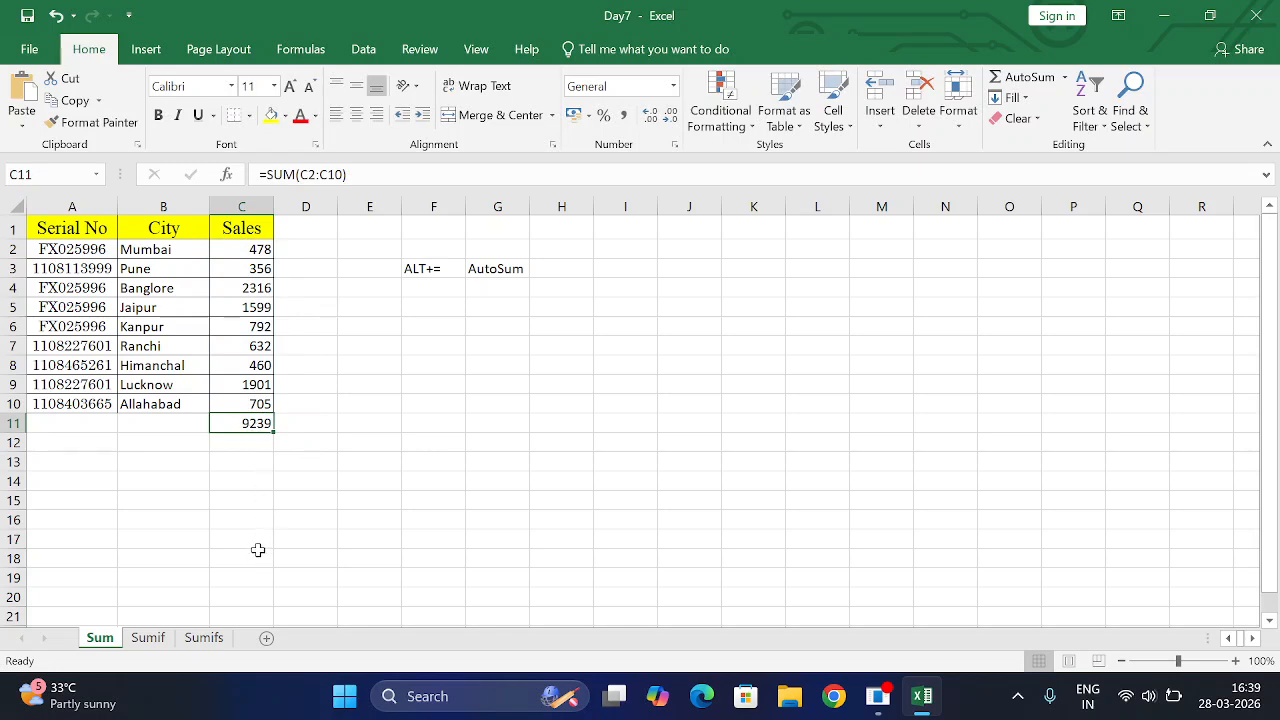
Step: Open the Sumif sheet and examine the City and Sales data and the criteria cell F4
click(148, 638)
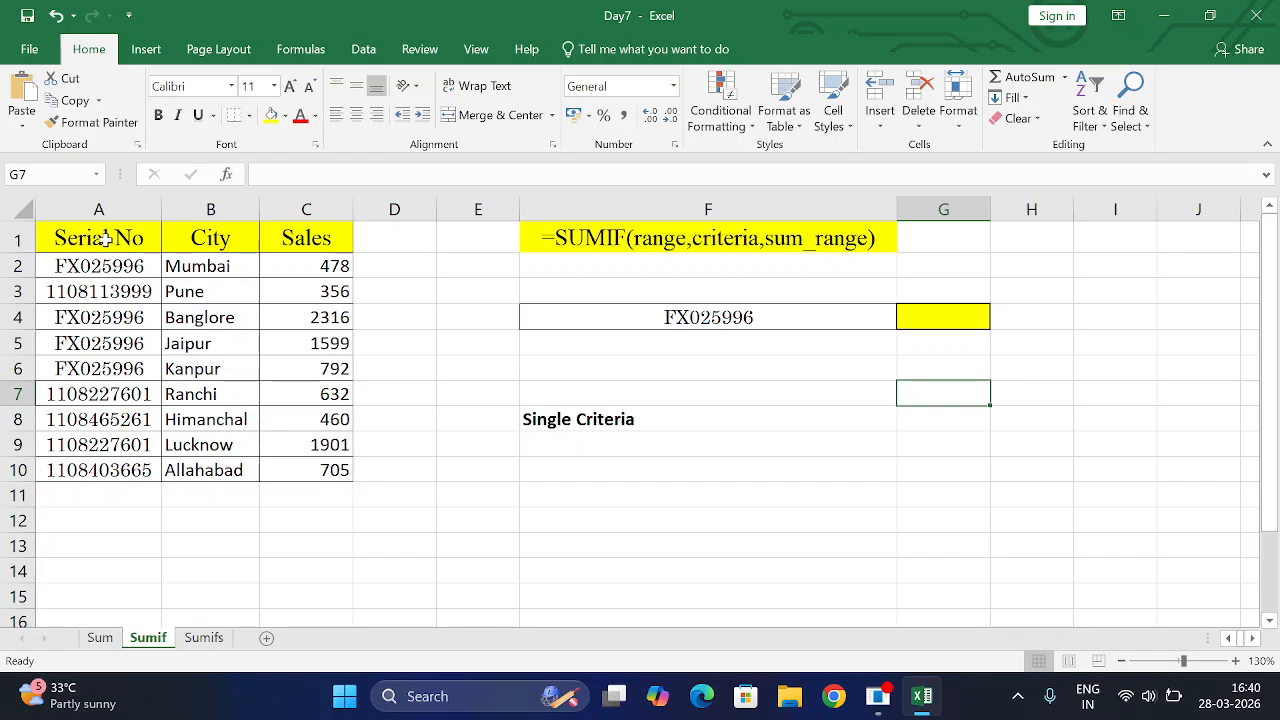
click(214, 265)
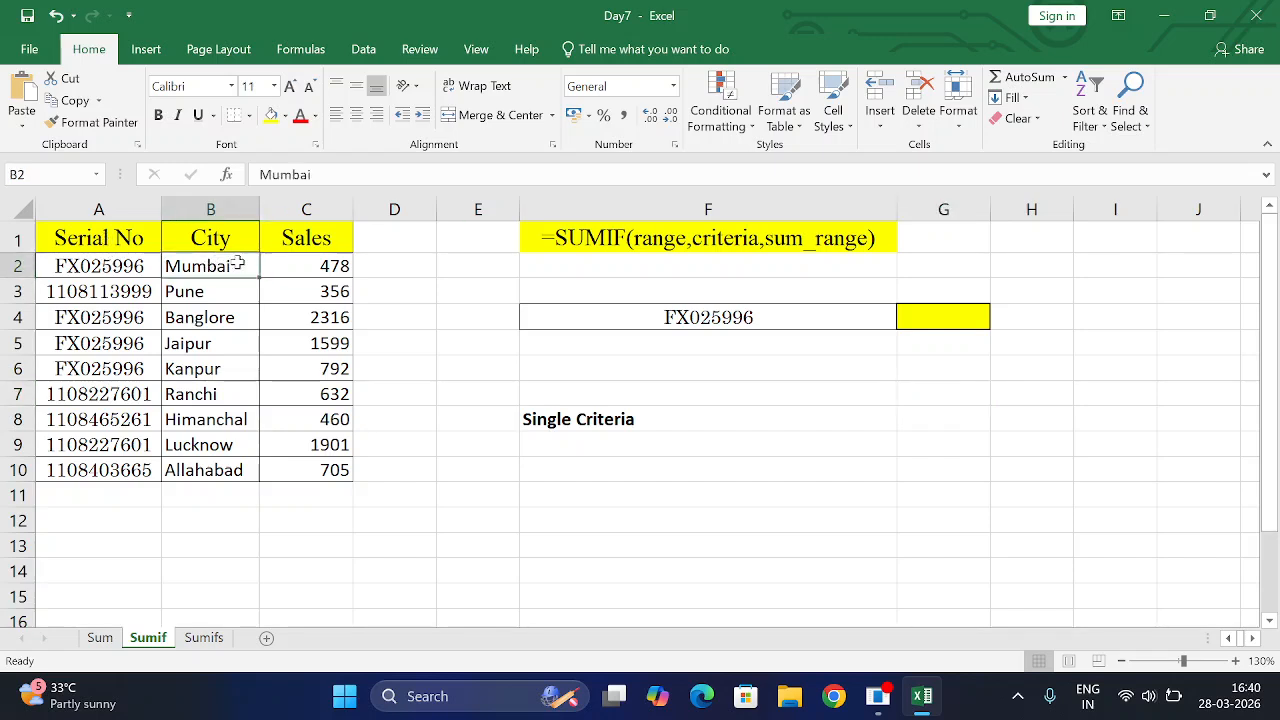
click(330, 262)
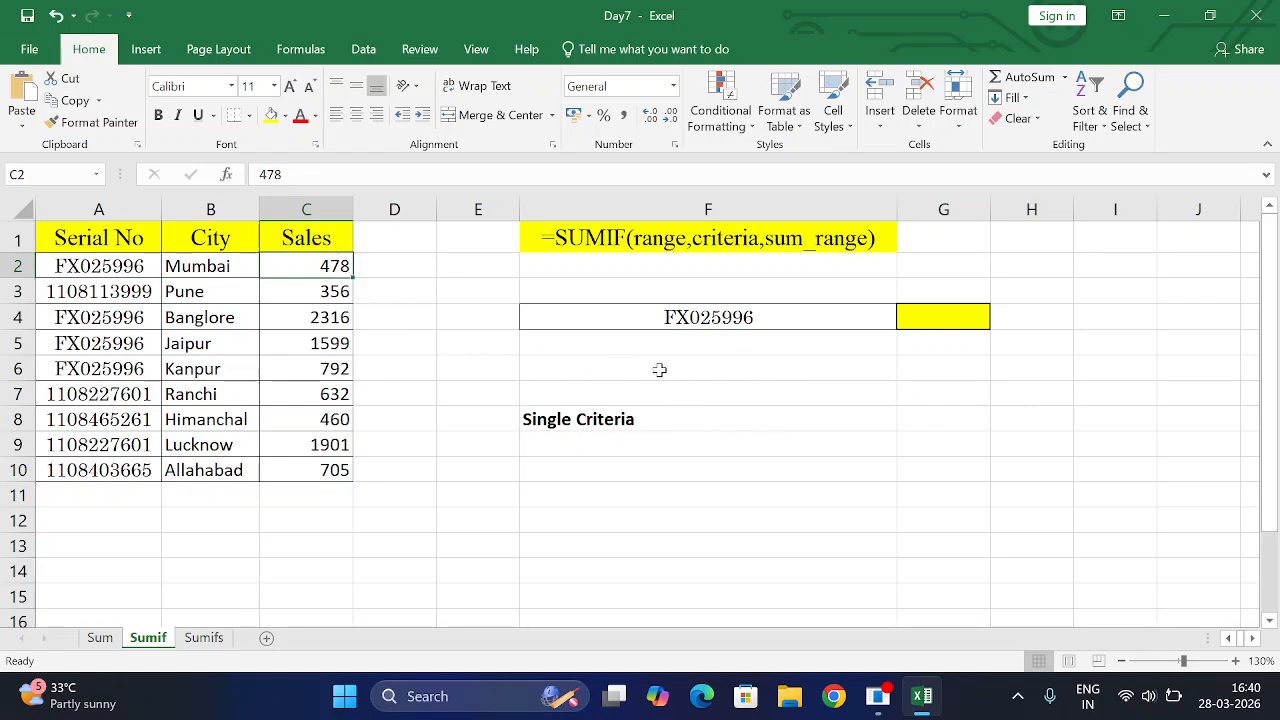
click(707, 318)
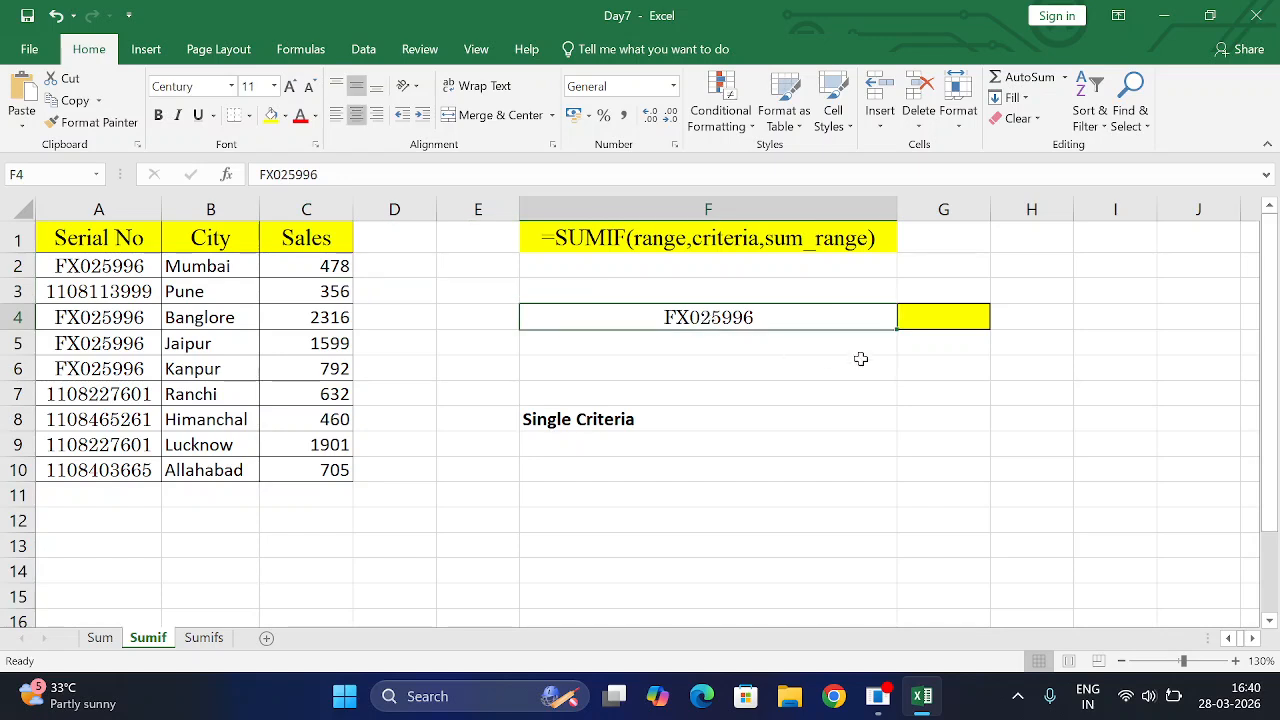
Step: Enter =SUMIF(A:A,F4,C:C) in G4 to total the sales for the serial number in F4
click(934, 315)
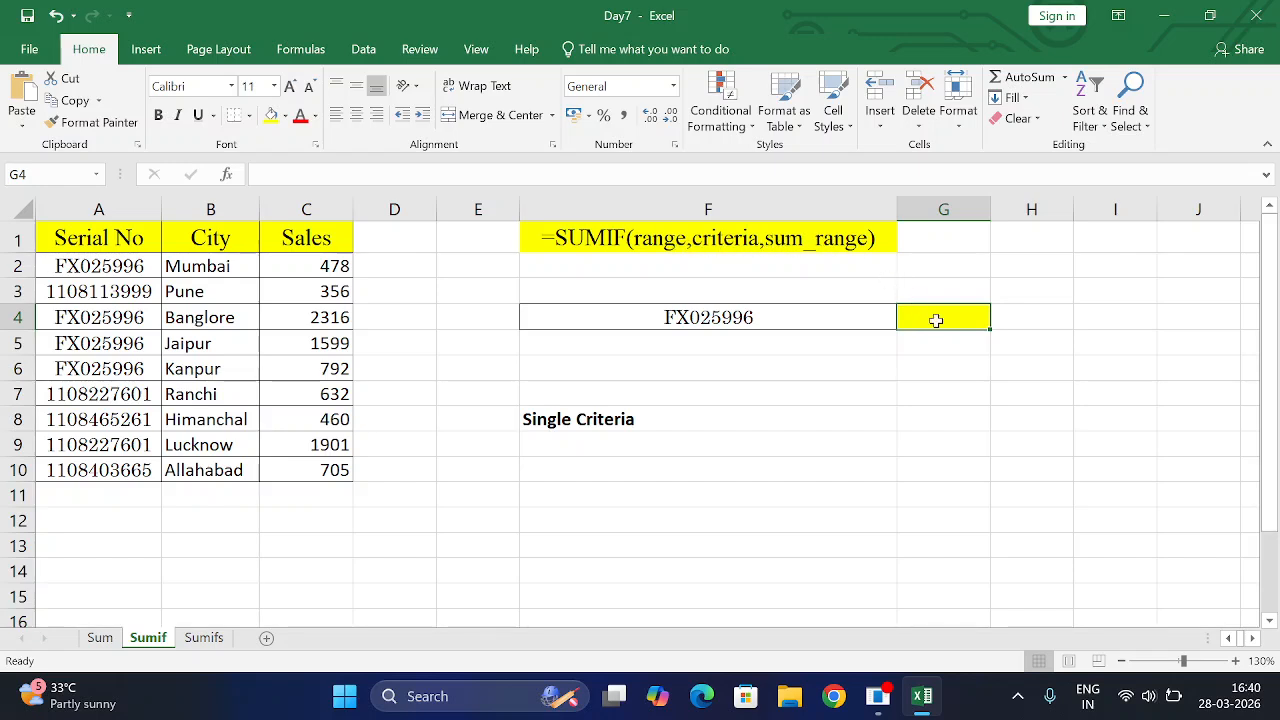
text(=sumif)
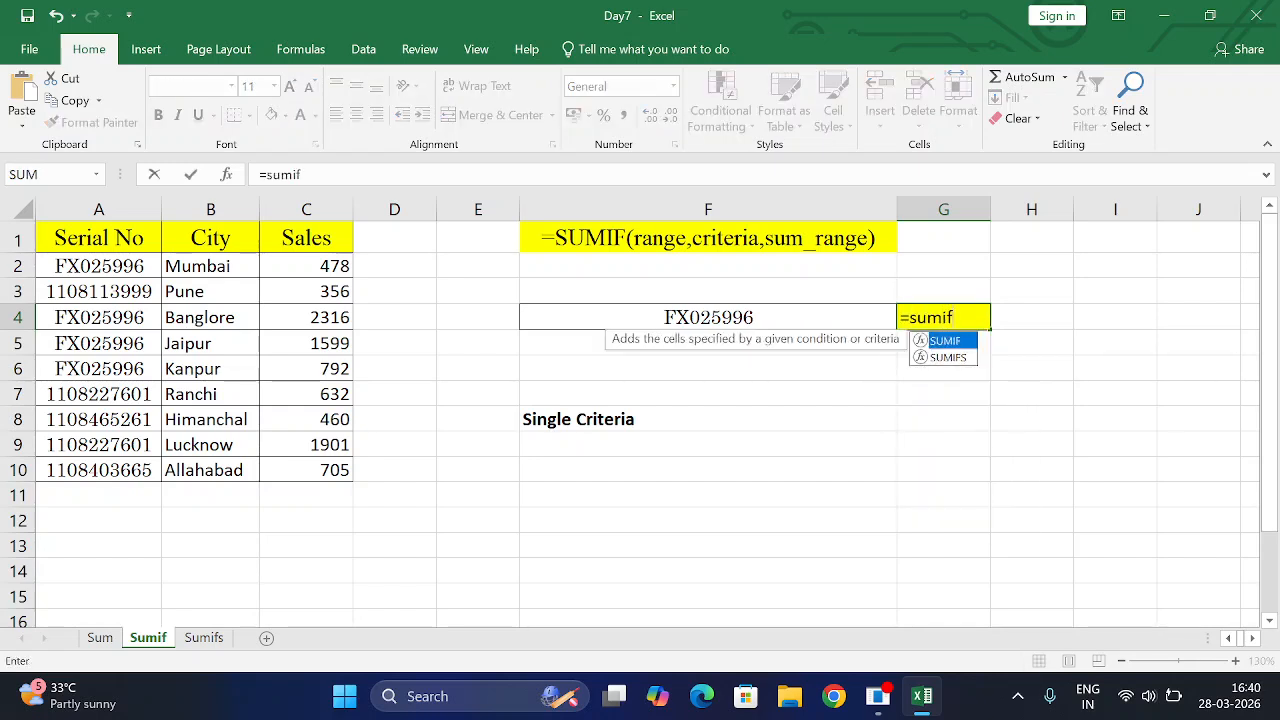
text(()
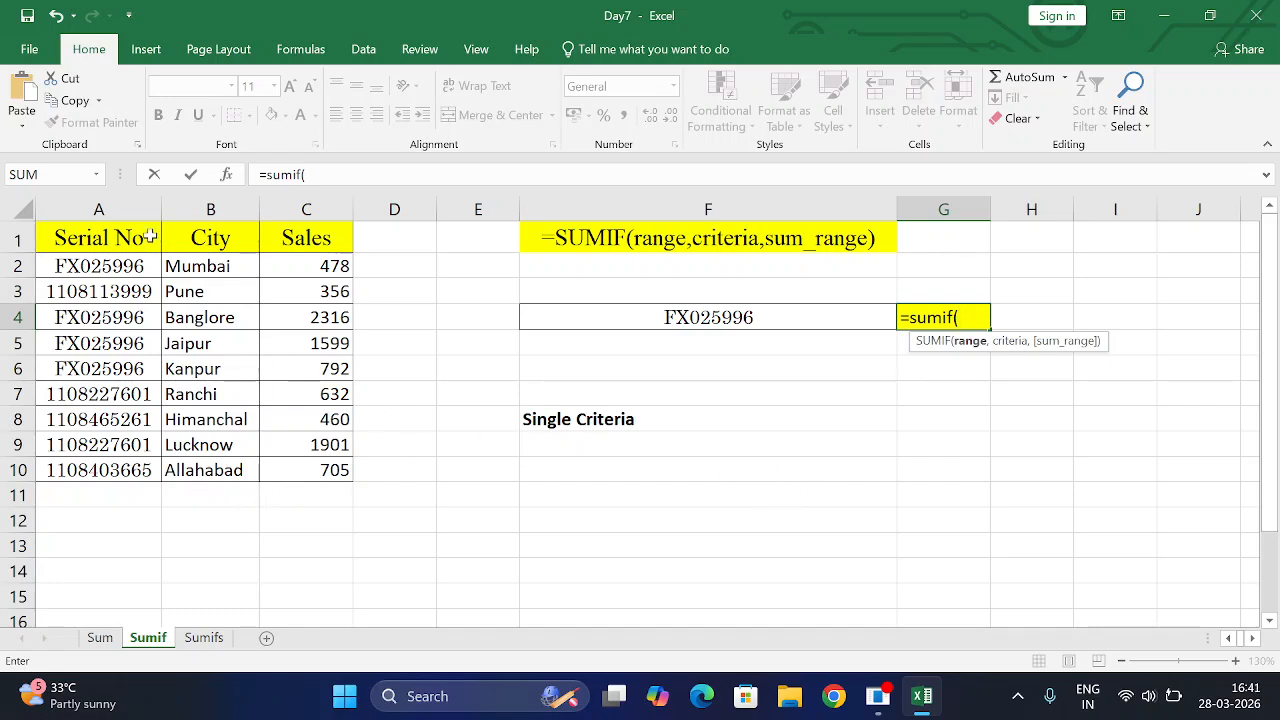
click(130, 203)
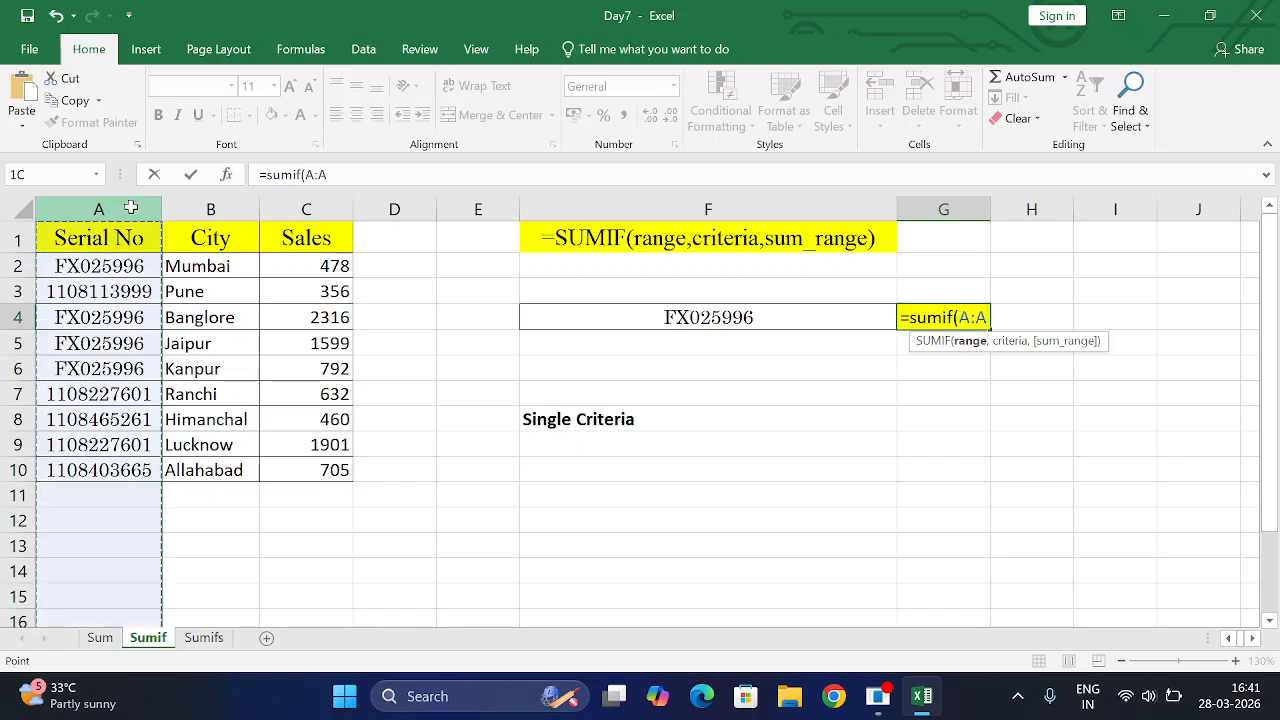
drag(132, 247, 130, 468)
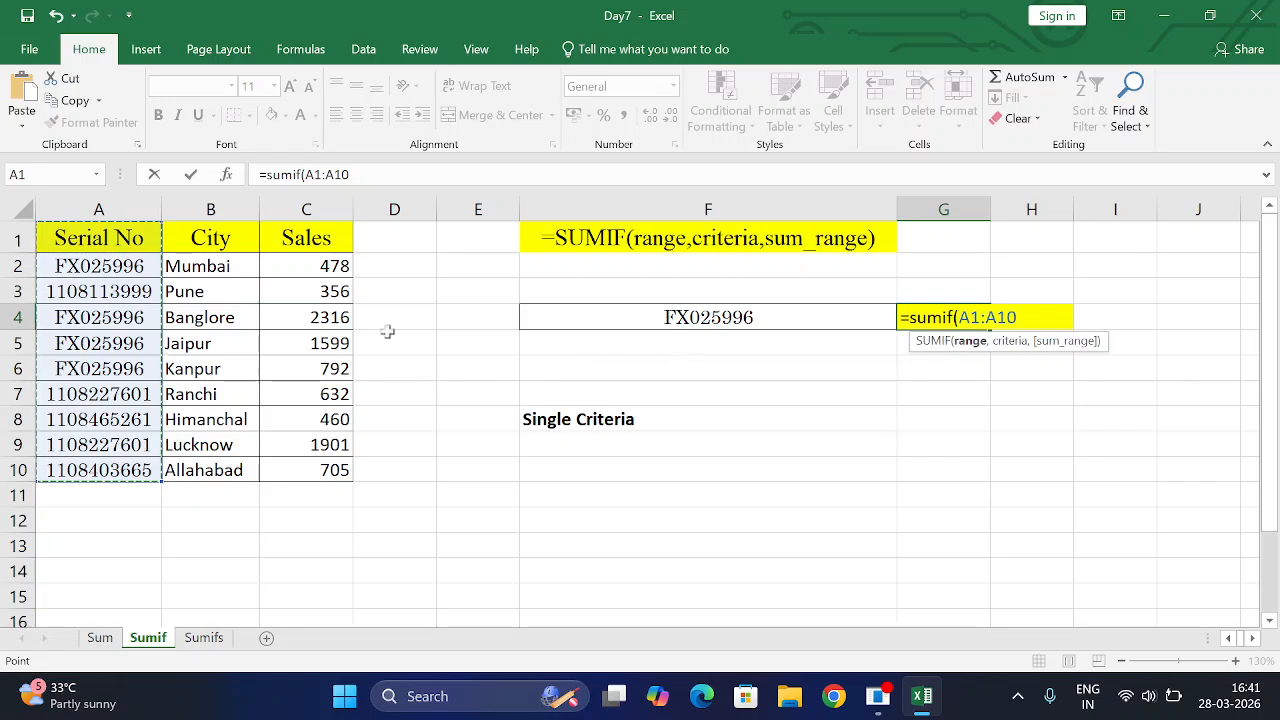
click(133, 207)
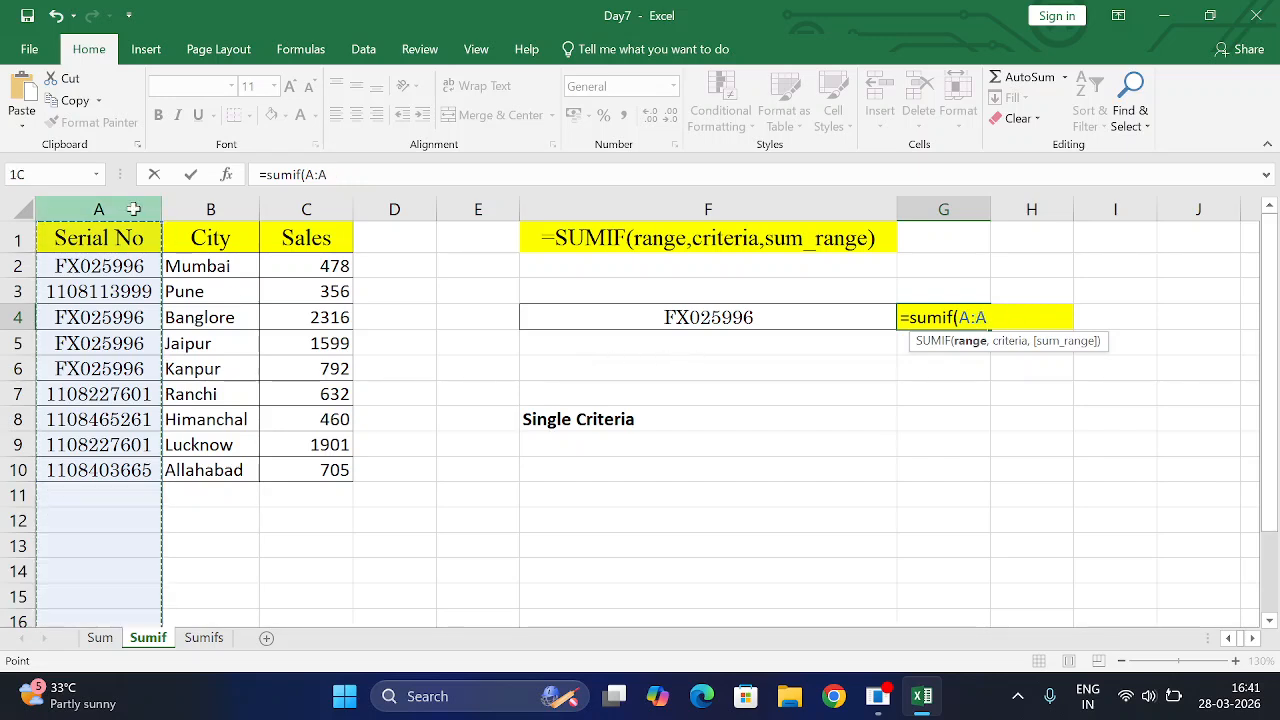
text(,)
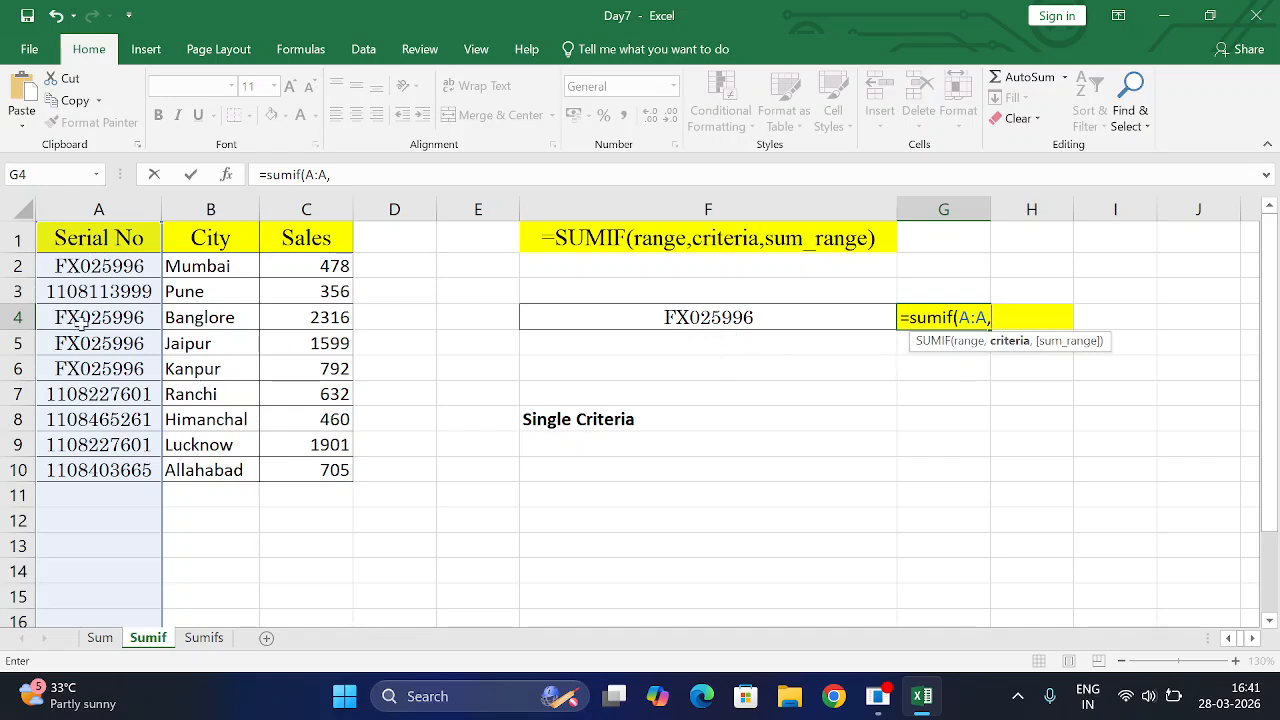
click(740, 317)
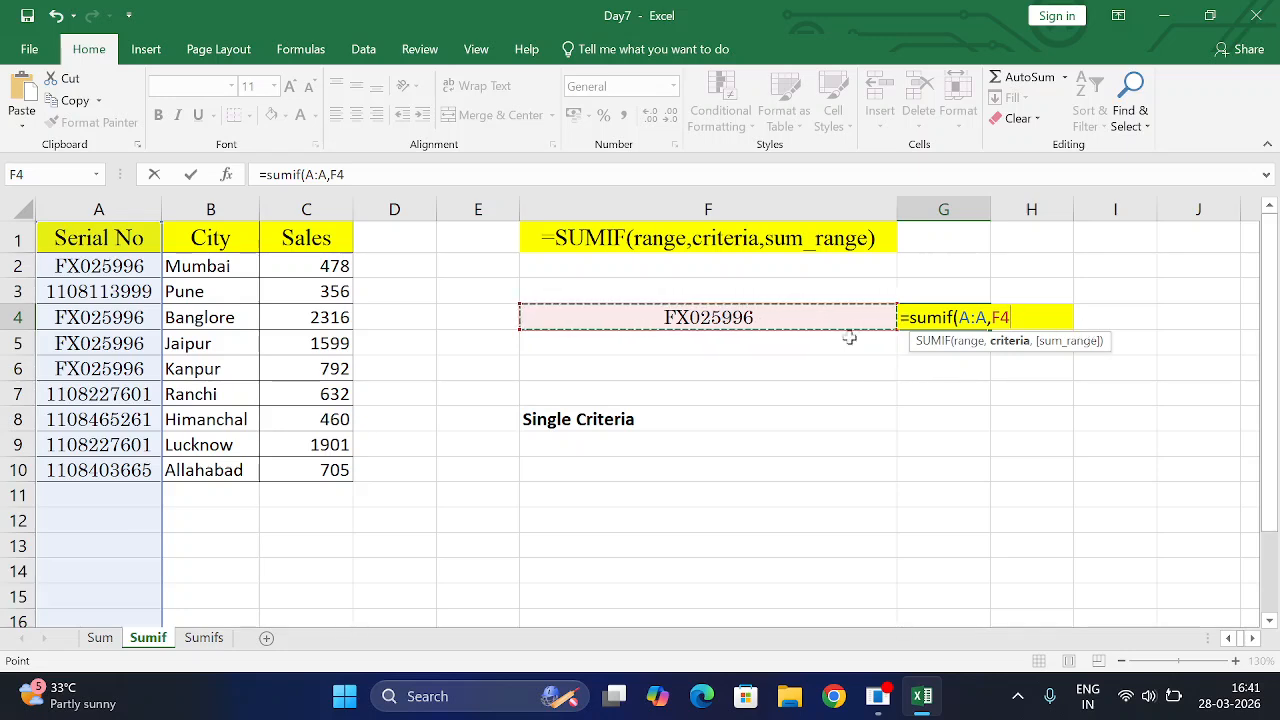
text(,)
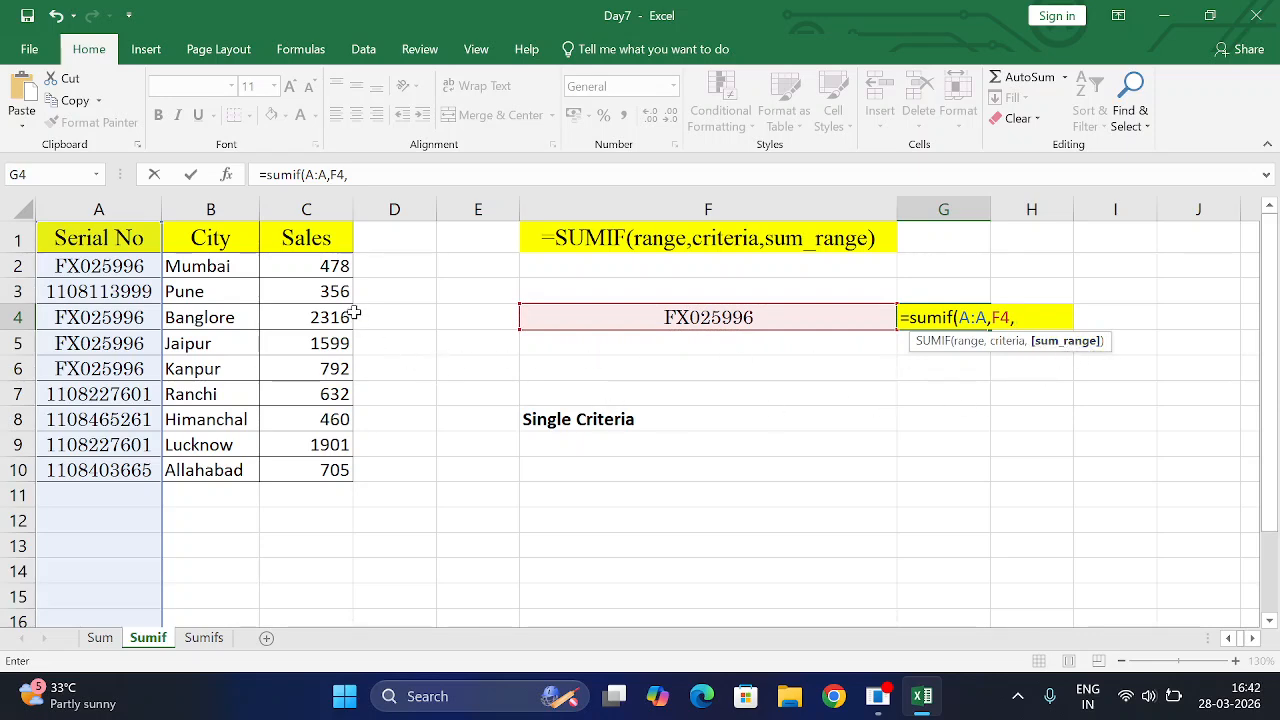
click(313, 202)
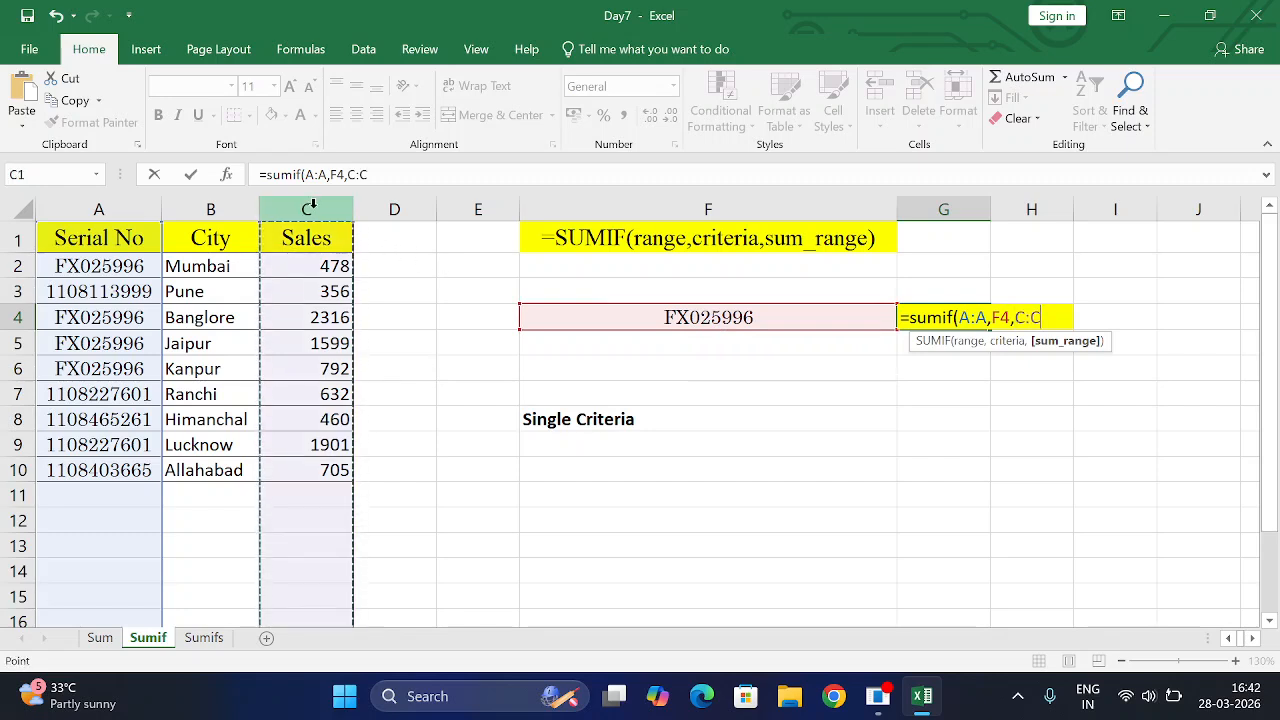
text())
key(Return)
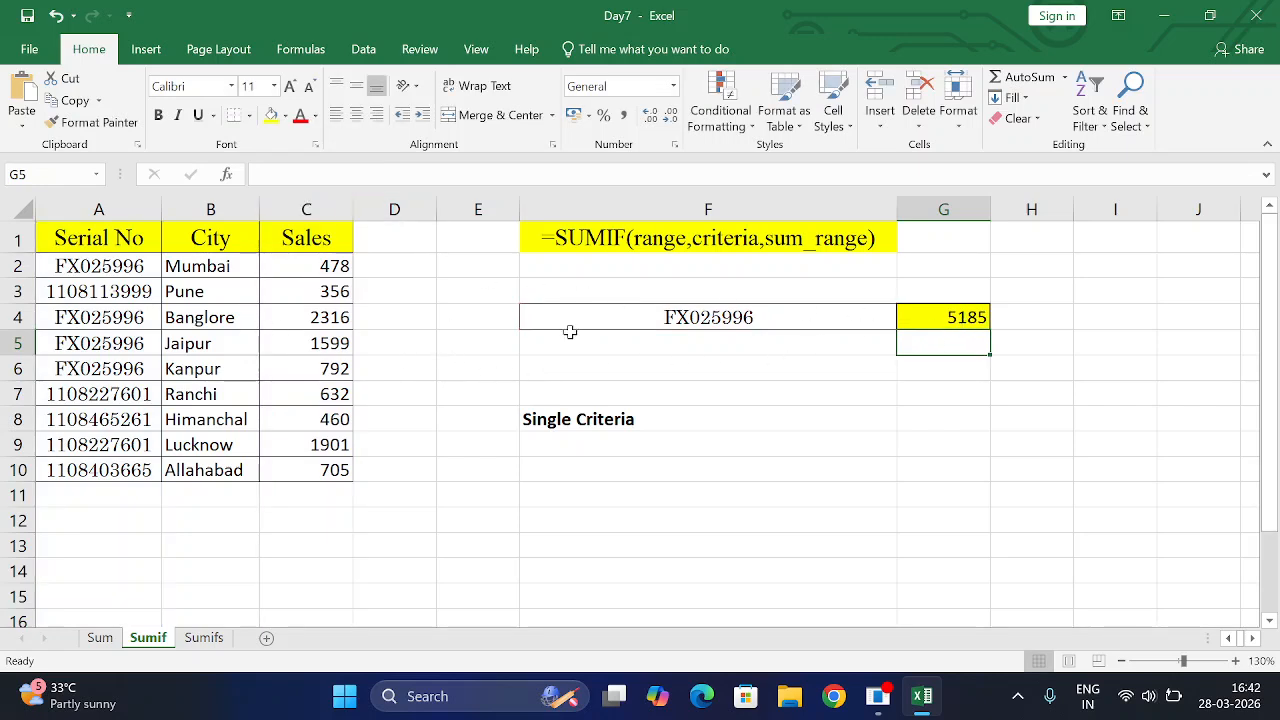
Step: Filter the Serial No column to FX025996 and select the matching Sales cells to check their sum against G4
click(24, 240)
key(alt+d)
key(f)
key(f)
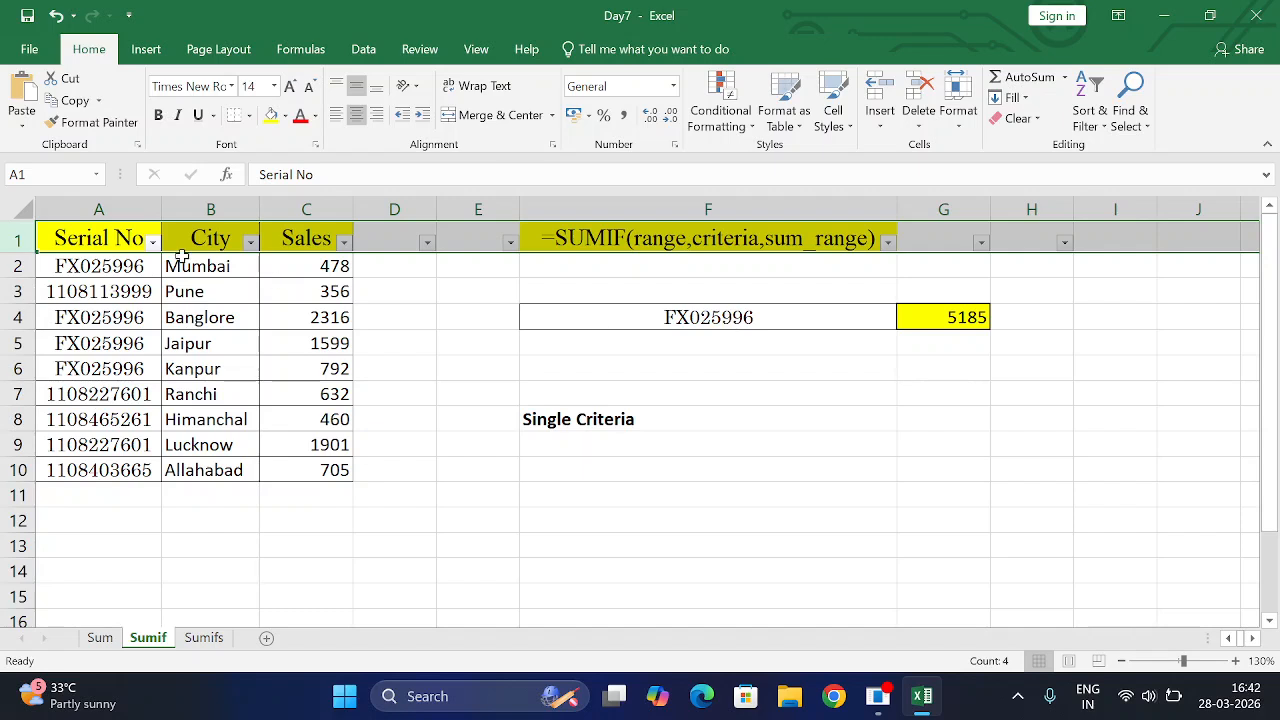
click(152, 242)
click(80, 436)
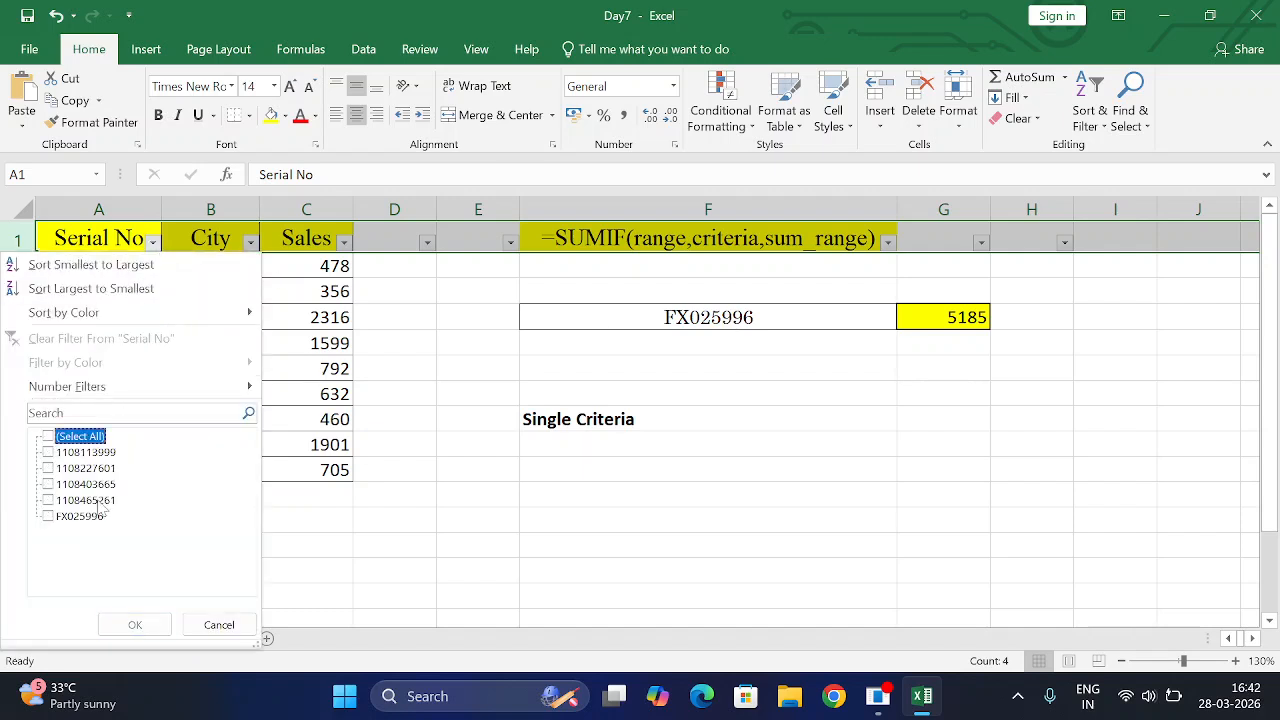
click(90, 516)
click(140, 625)
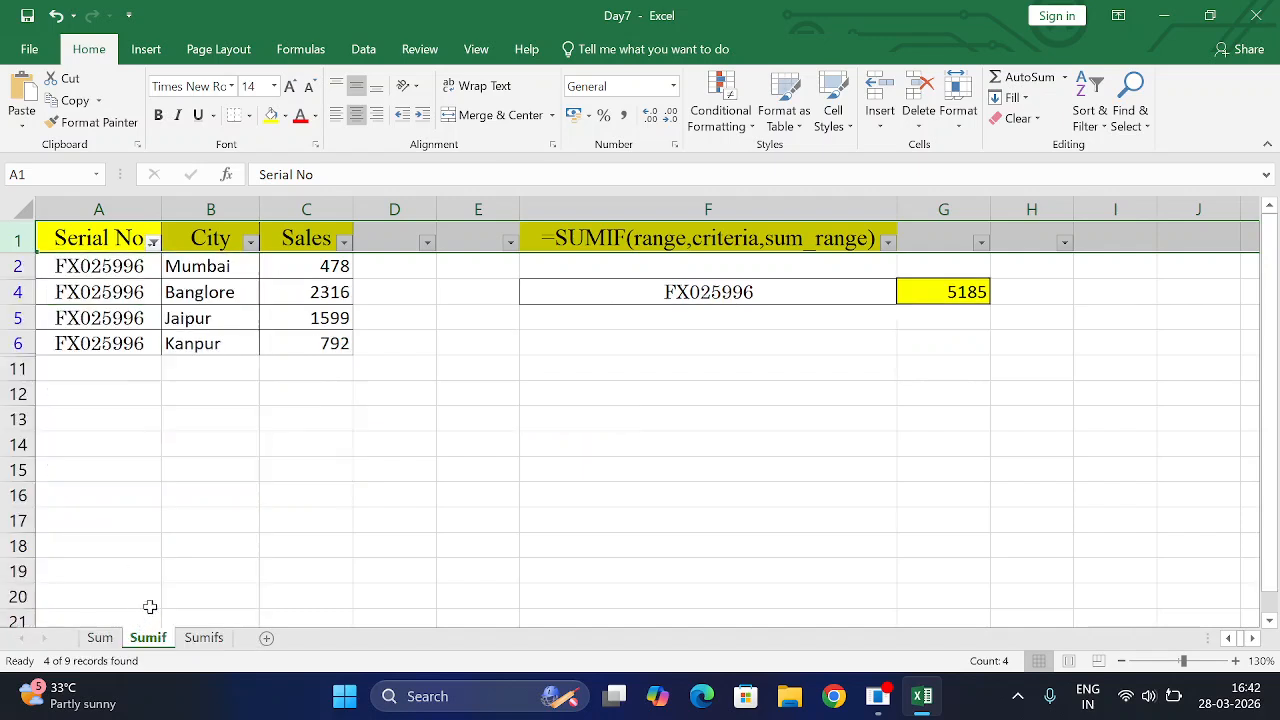
click(434, 446)
drag(340, 266, 335, 343)
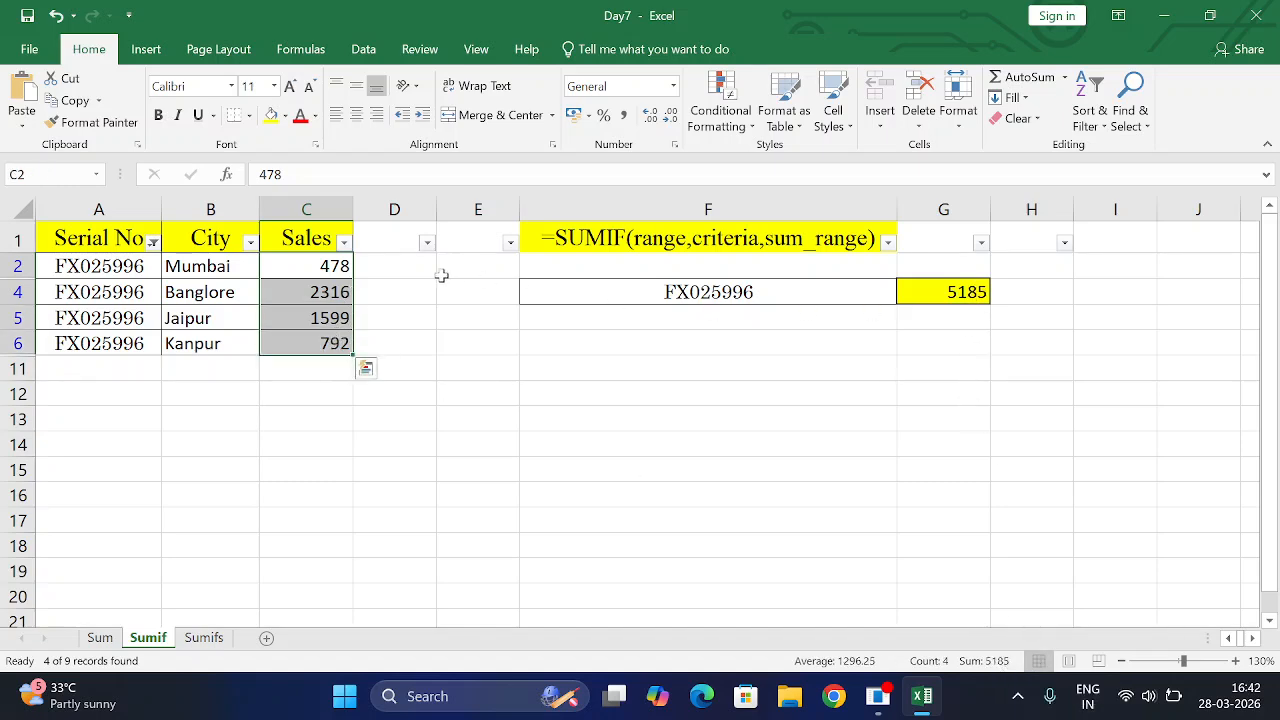
Step: Remove the filter from the header row to show all the sales records again
click(211, 238)
key(alt+d)
key(f)
key(f)
click(946, 440)
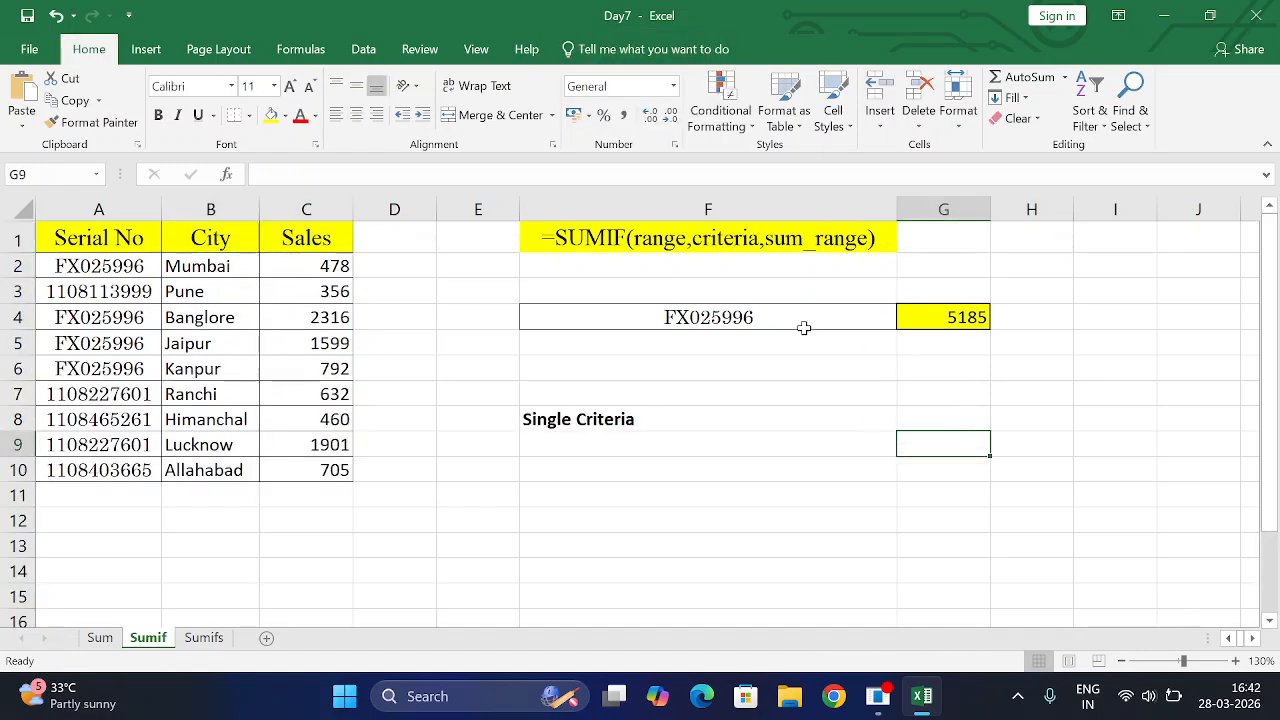
click(156, 394)
key(ctrl+c)
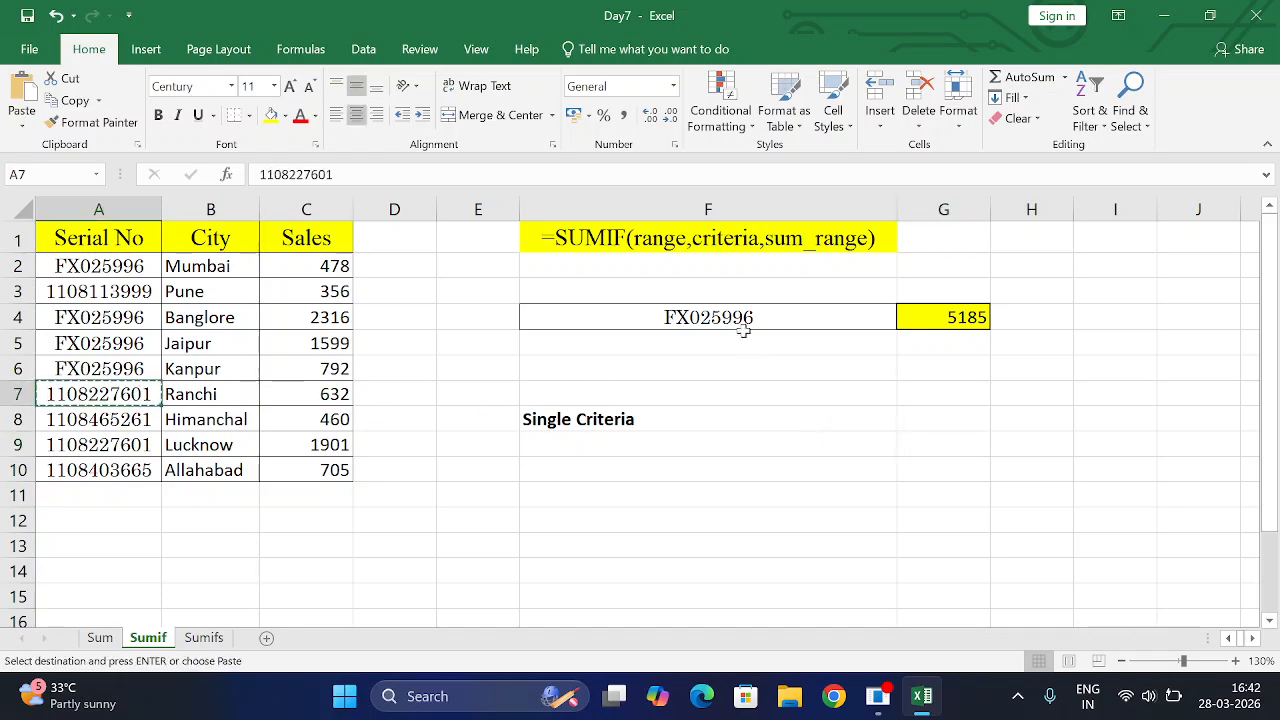
click(733, 312)
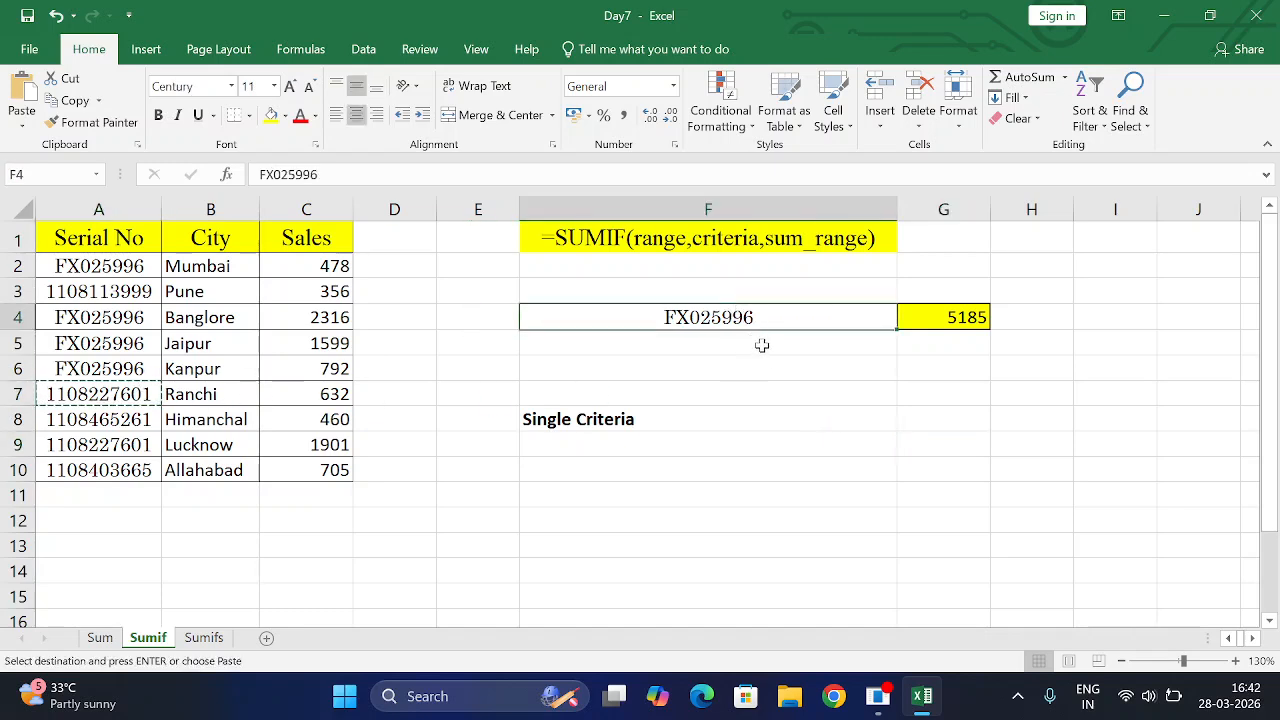
key(ctrl+v)
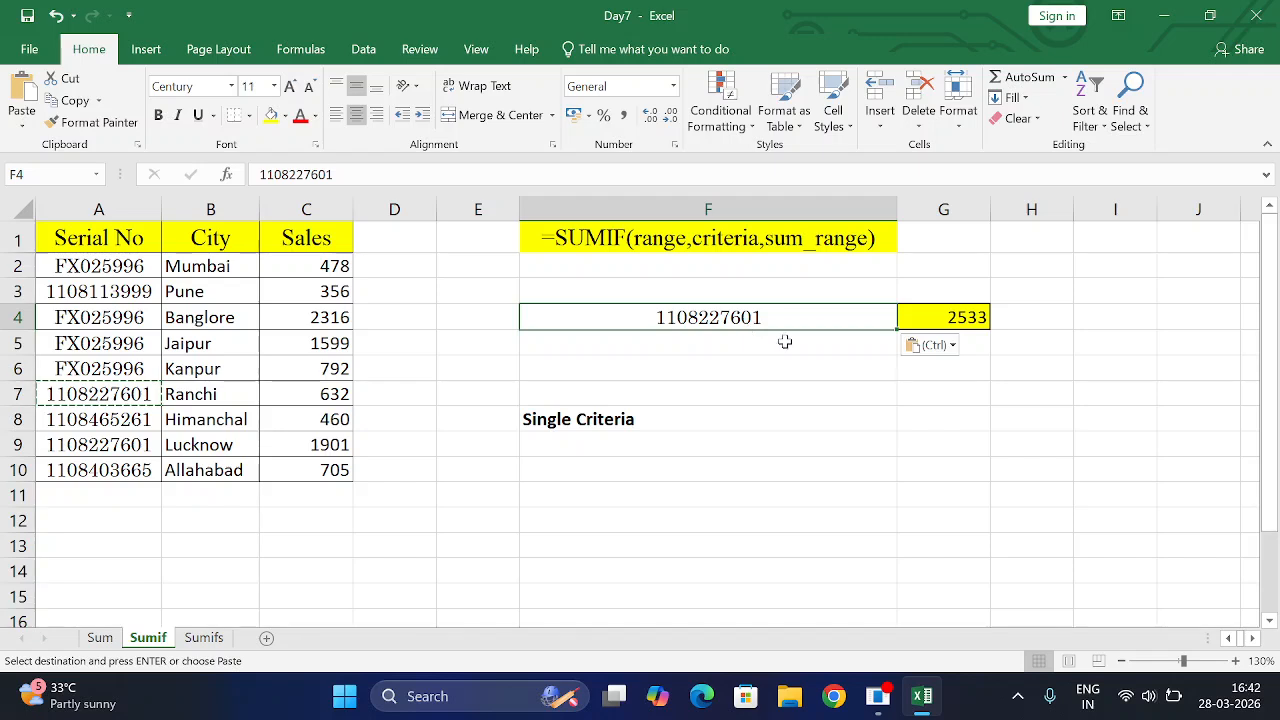
click(967, 320)
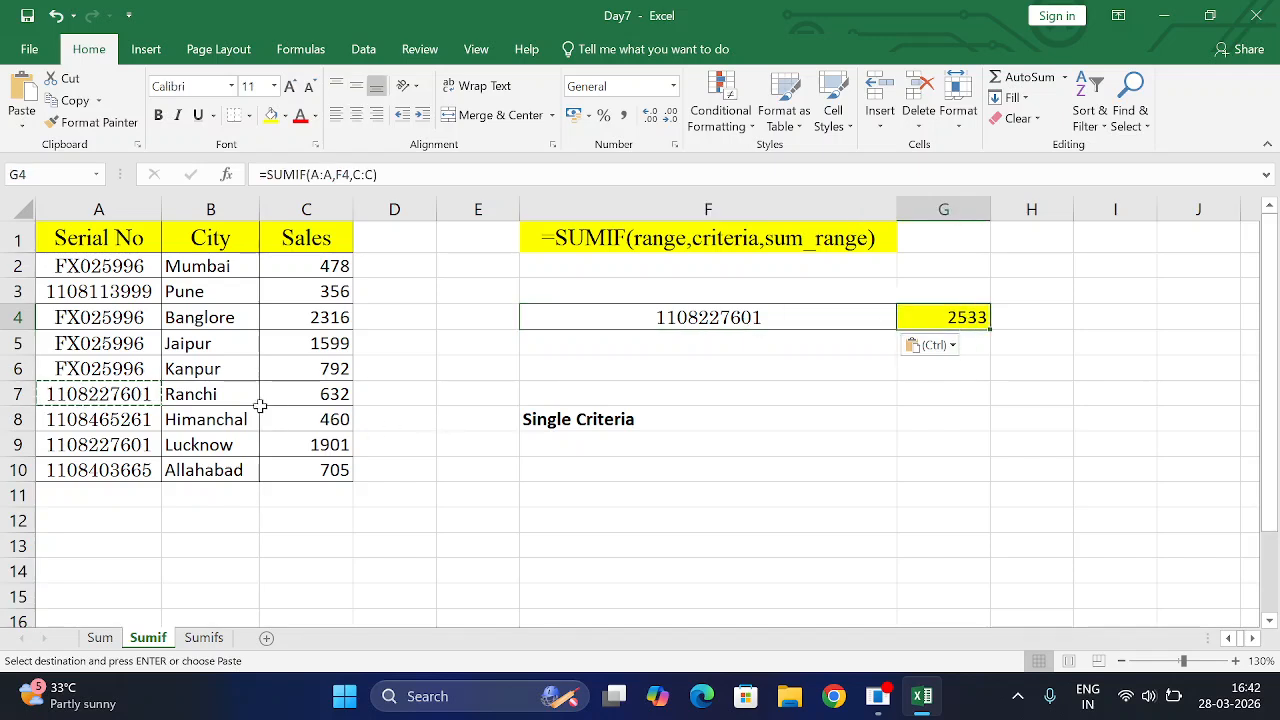
drag(330, 388, 339, 446)
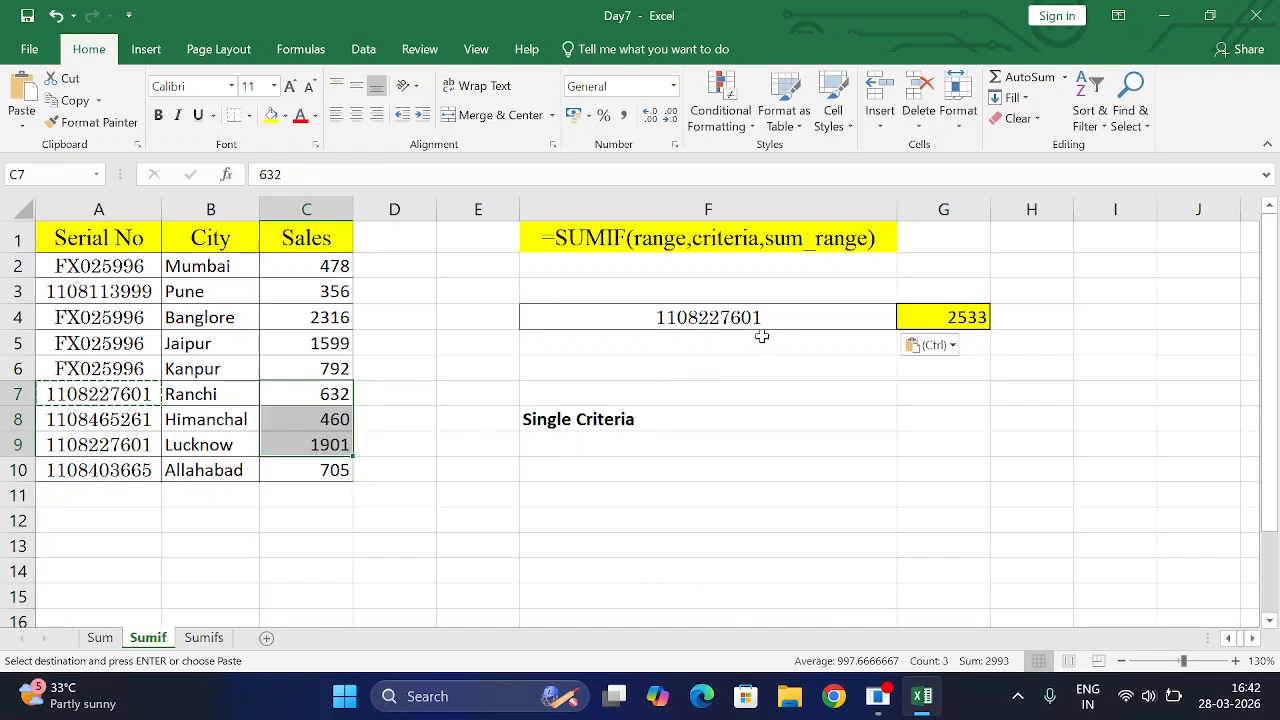
click(311, 419)
drag(311, 419, 314, 444)
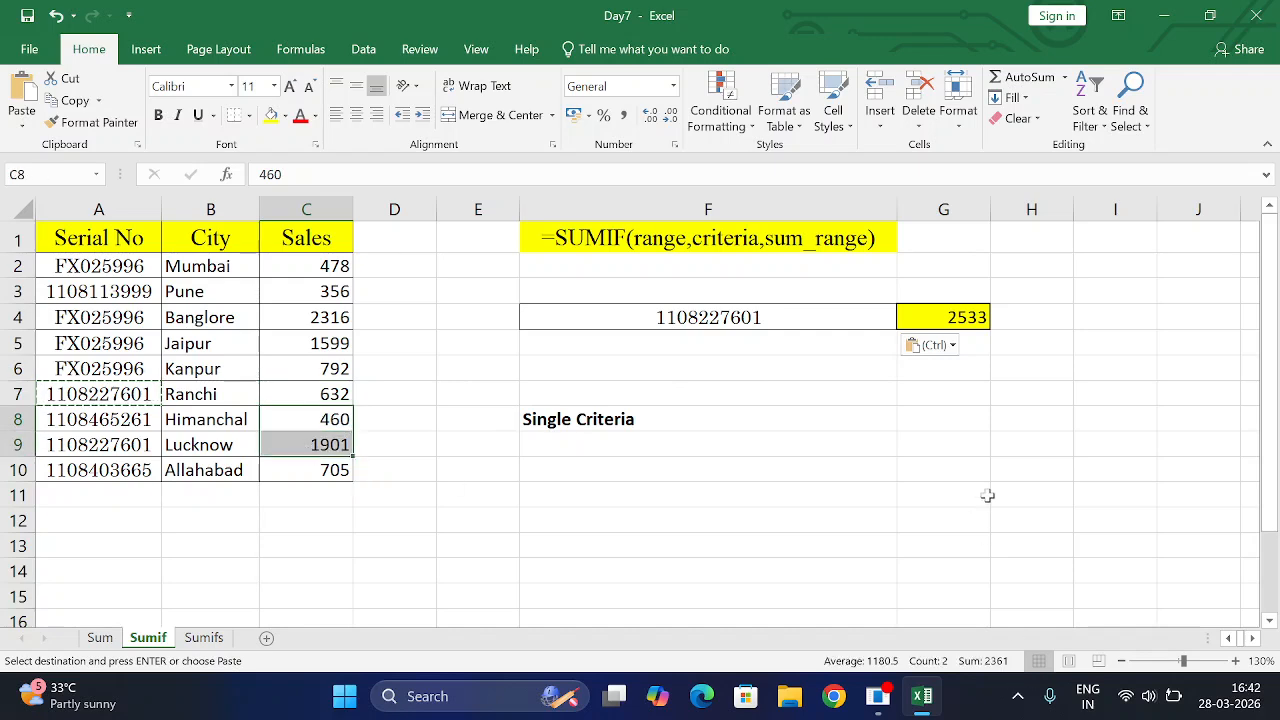
click(788, 325)
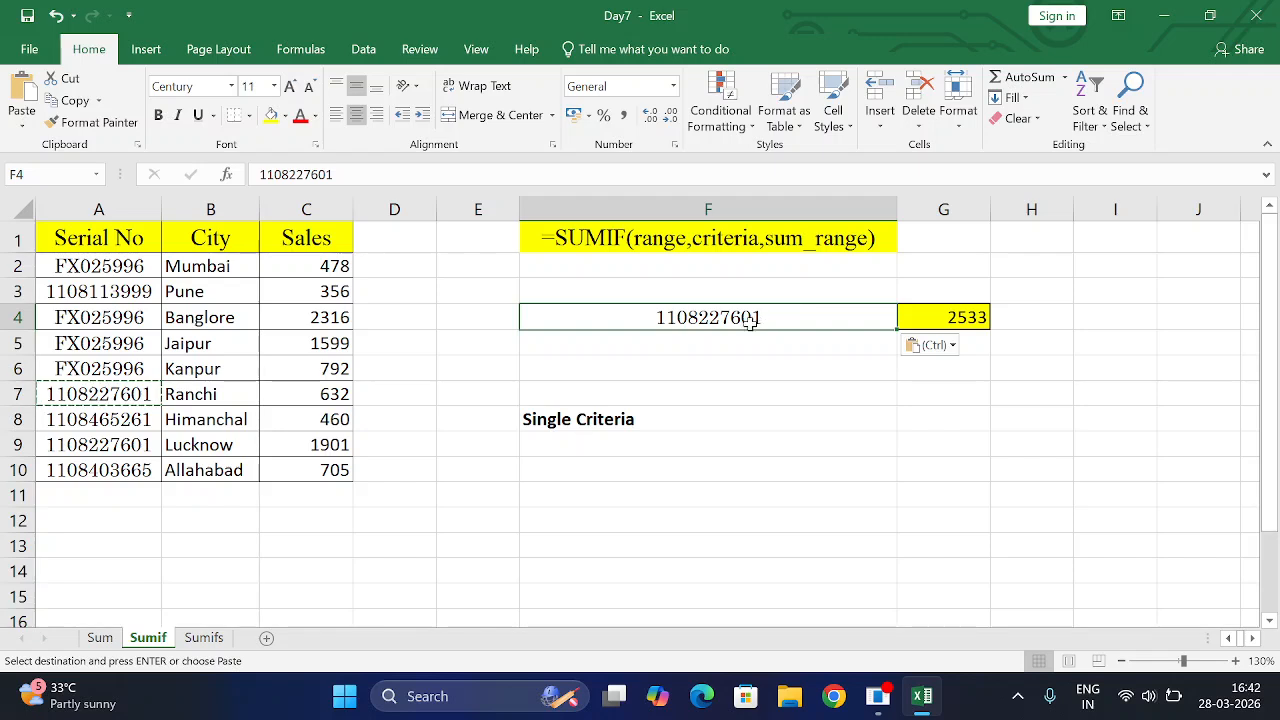
click(142, 399)
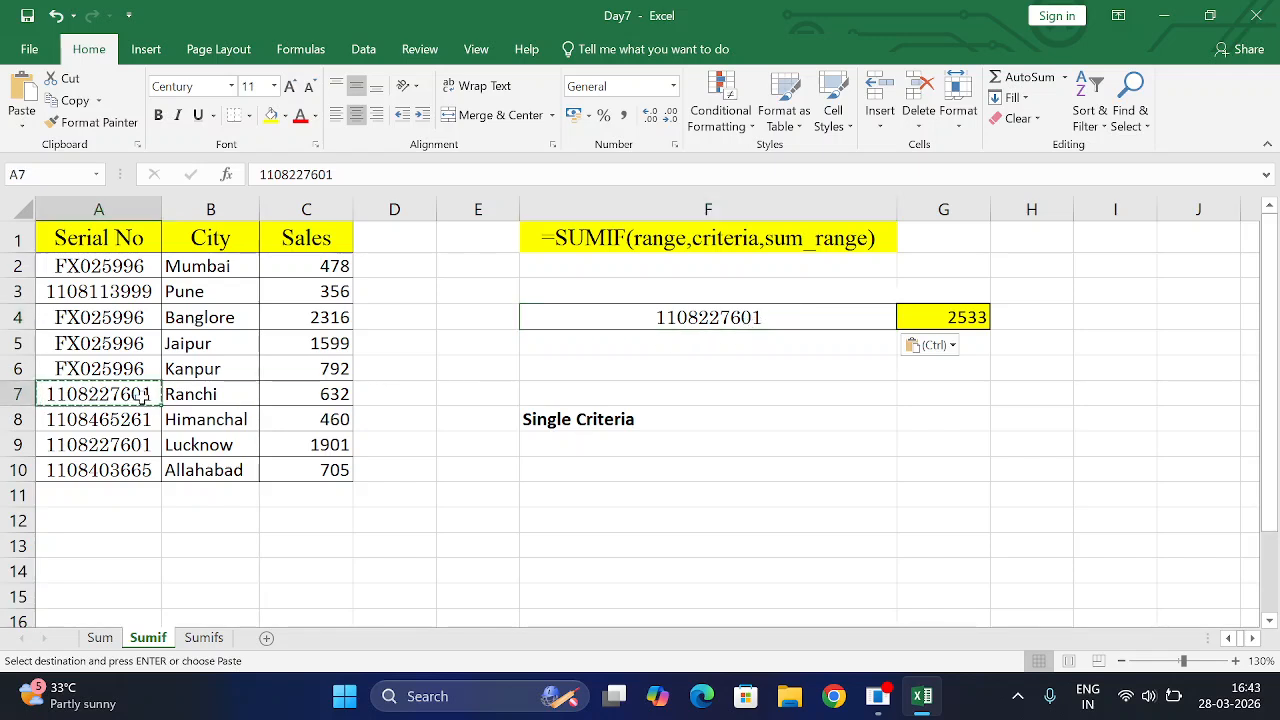
click(322, 396)
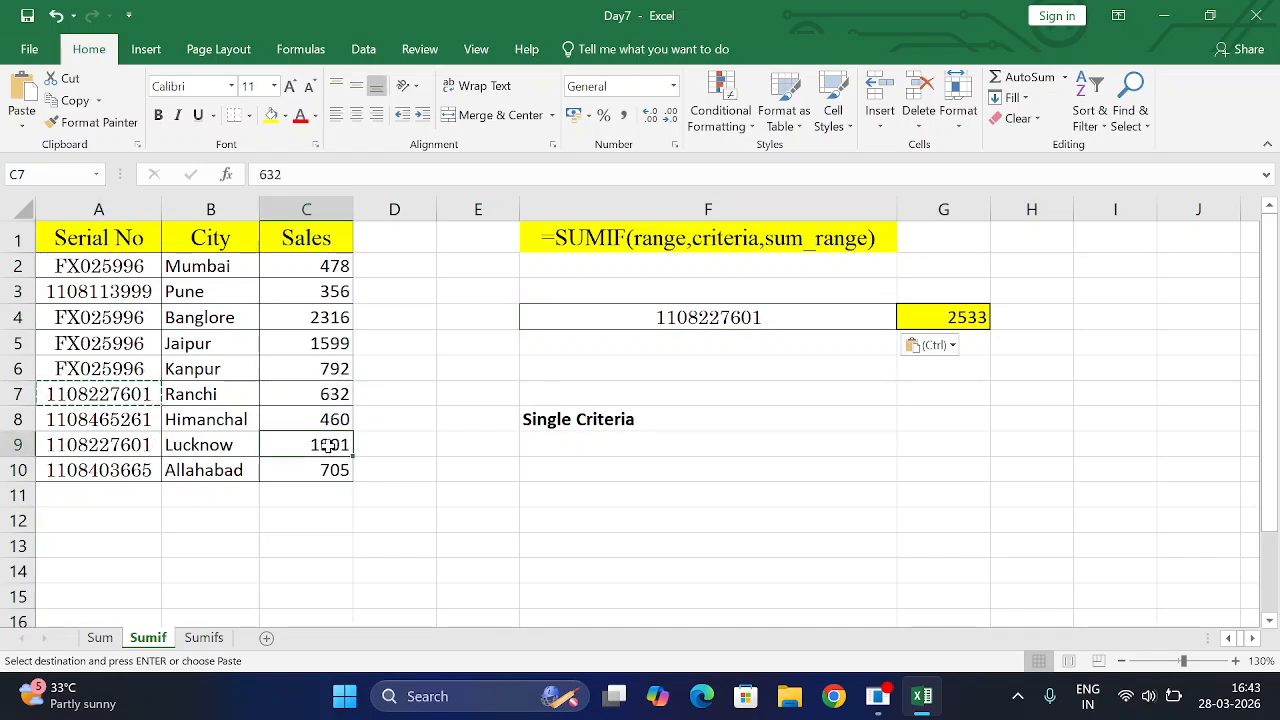
alt+click(328, 446)
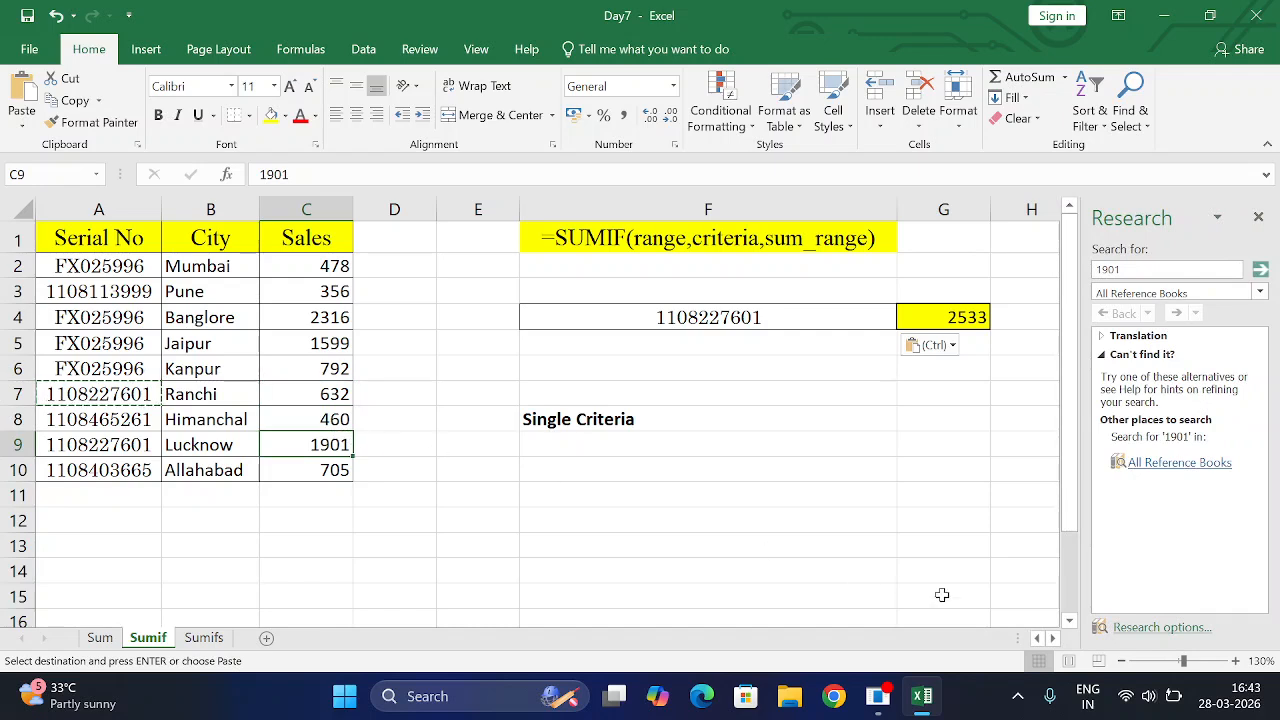
click(1259, 219)
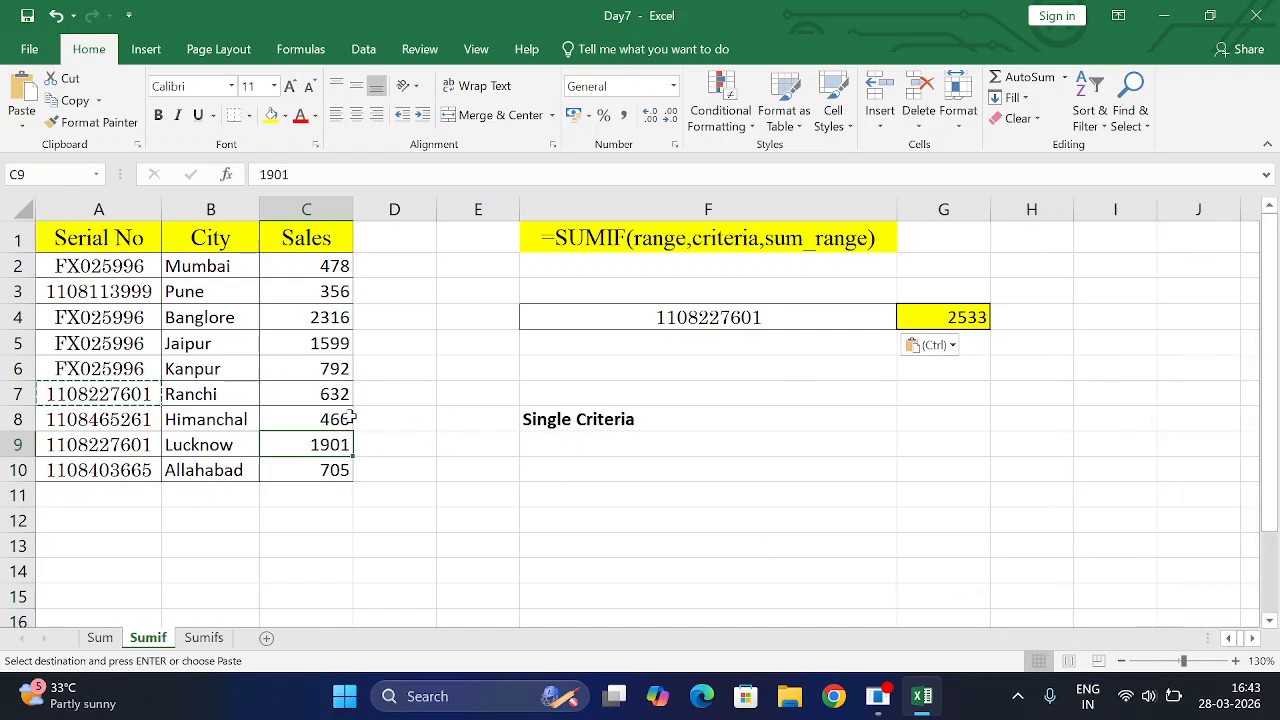
click(331, 396)
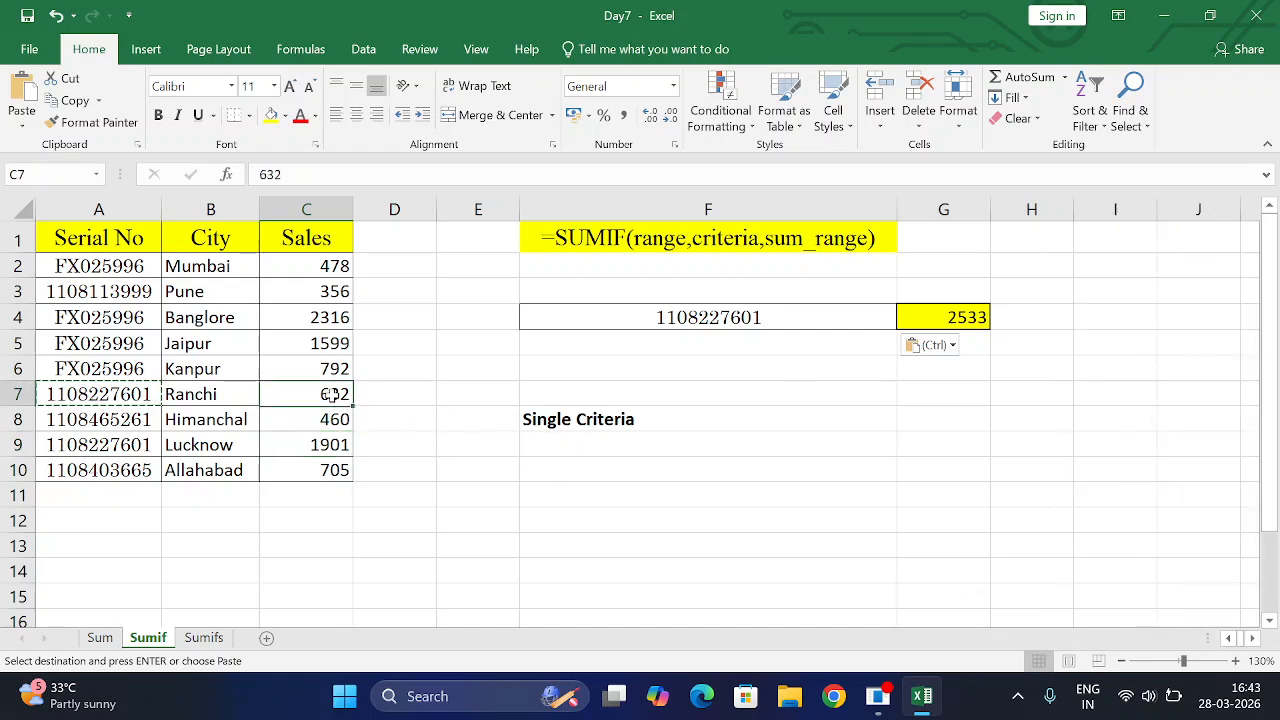
ctrl+click(333, 445)
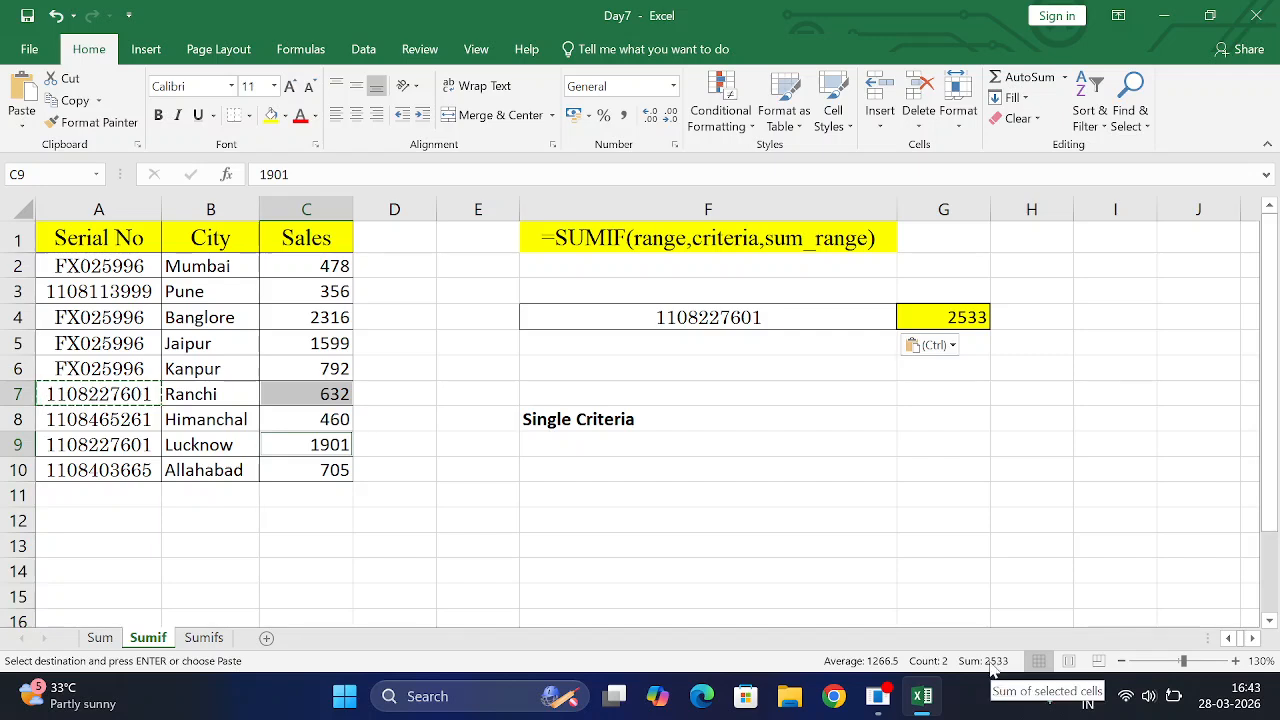
click(976, 320)
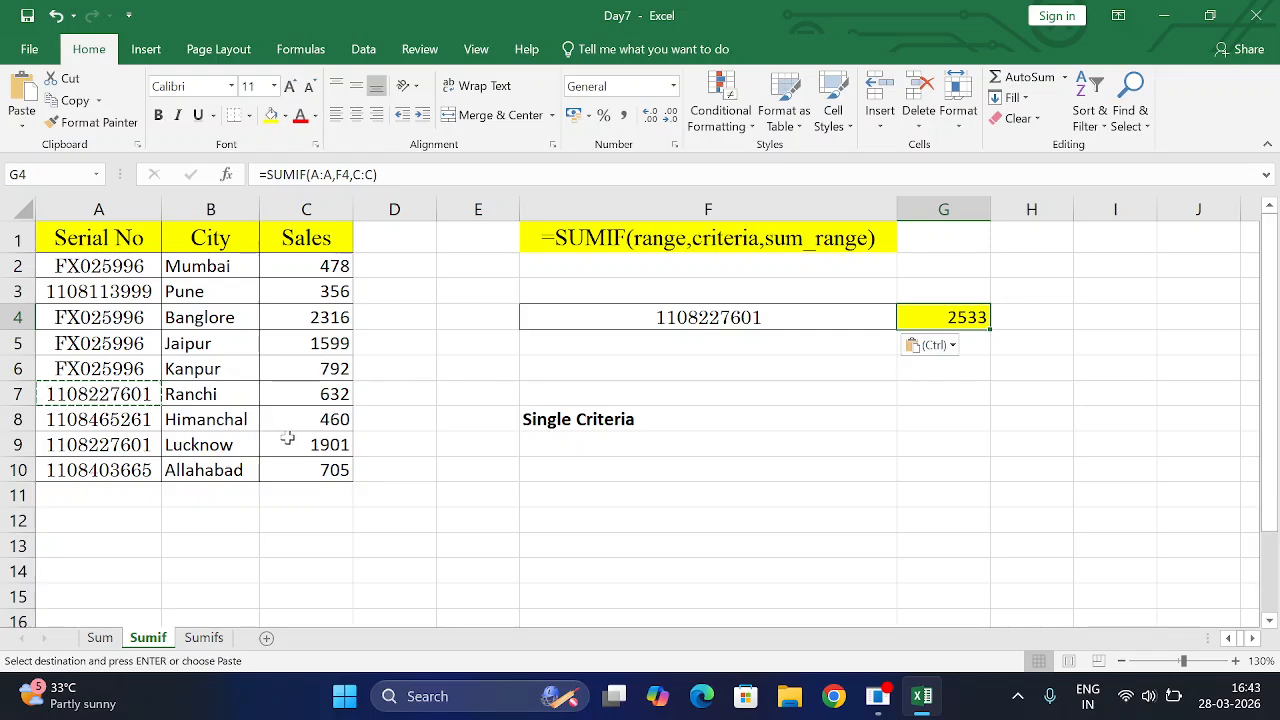
Step: Open the Sumifs sheet and review the serial number and city criteria in E5 and F5
click(203, 637)
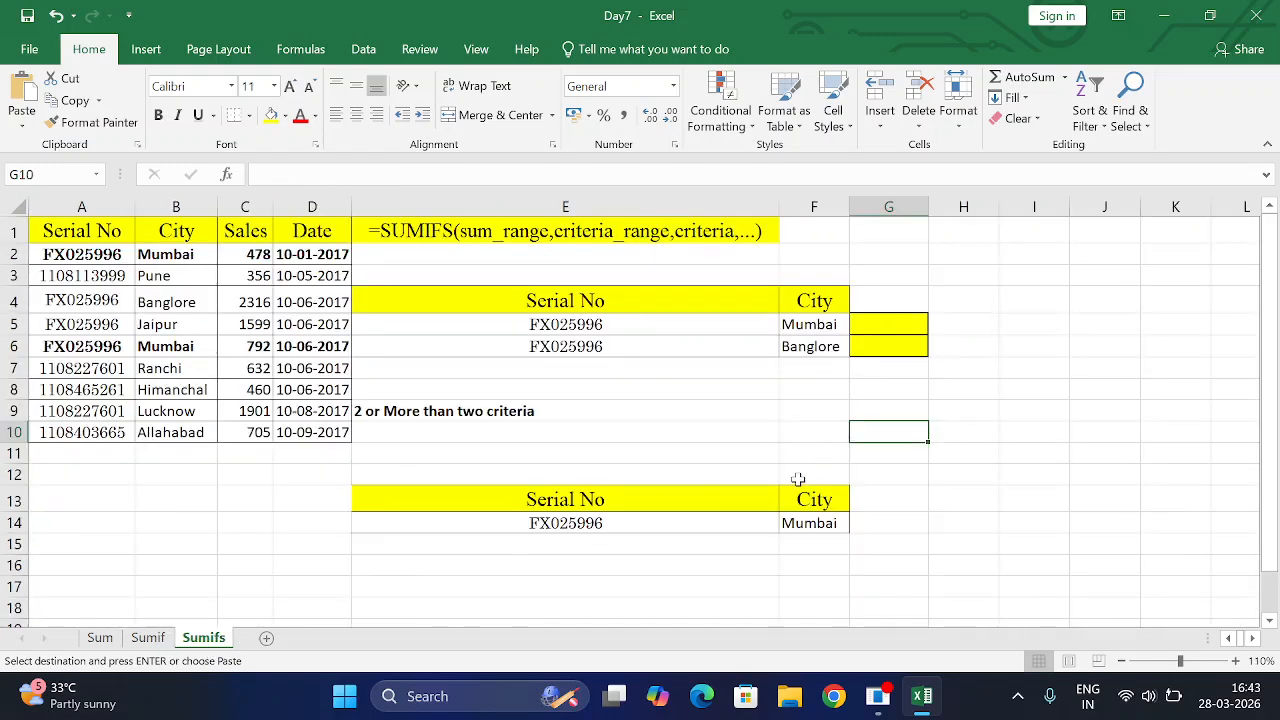
click(897, 322)
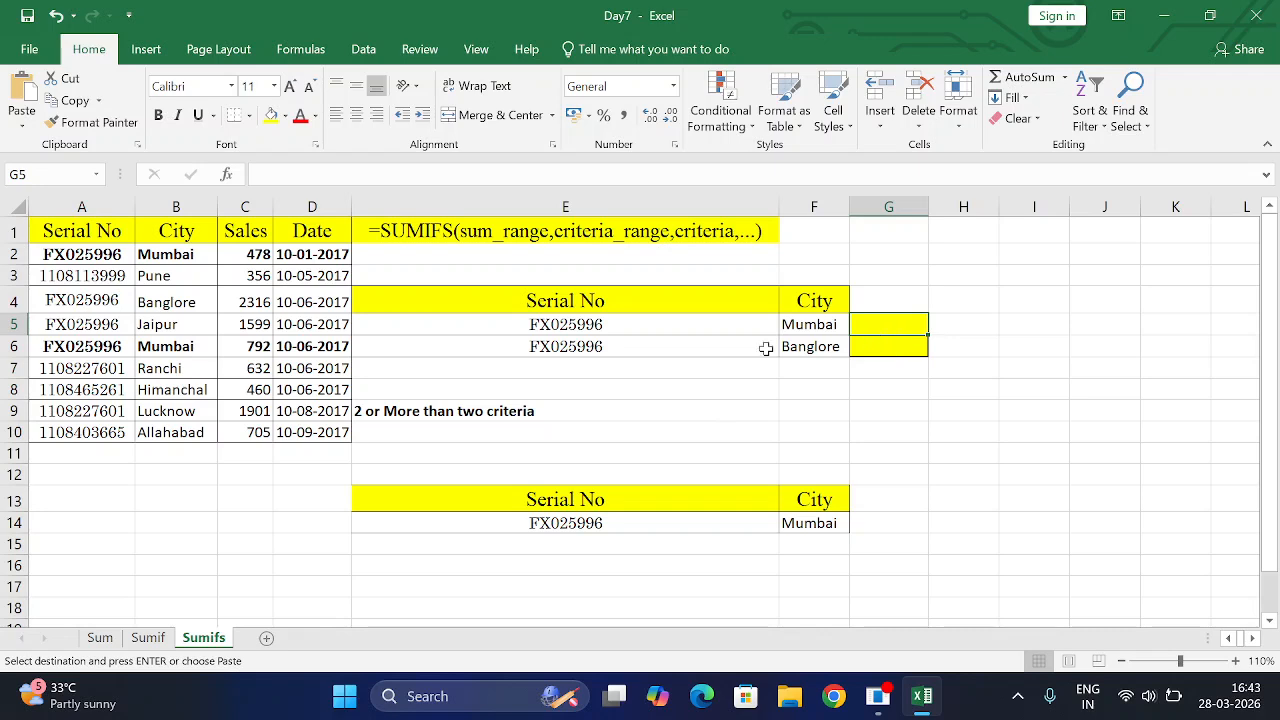
click(616, 327)
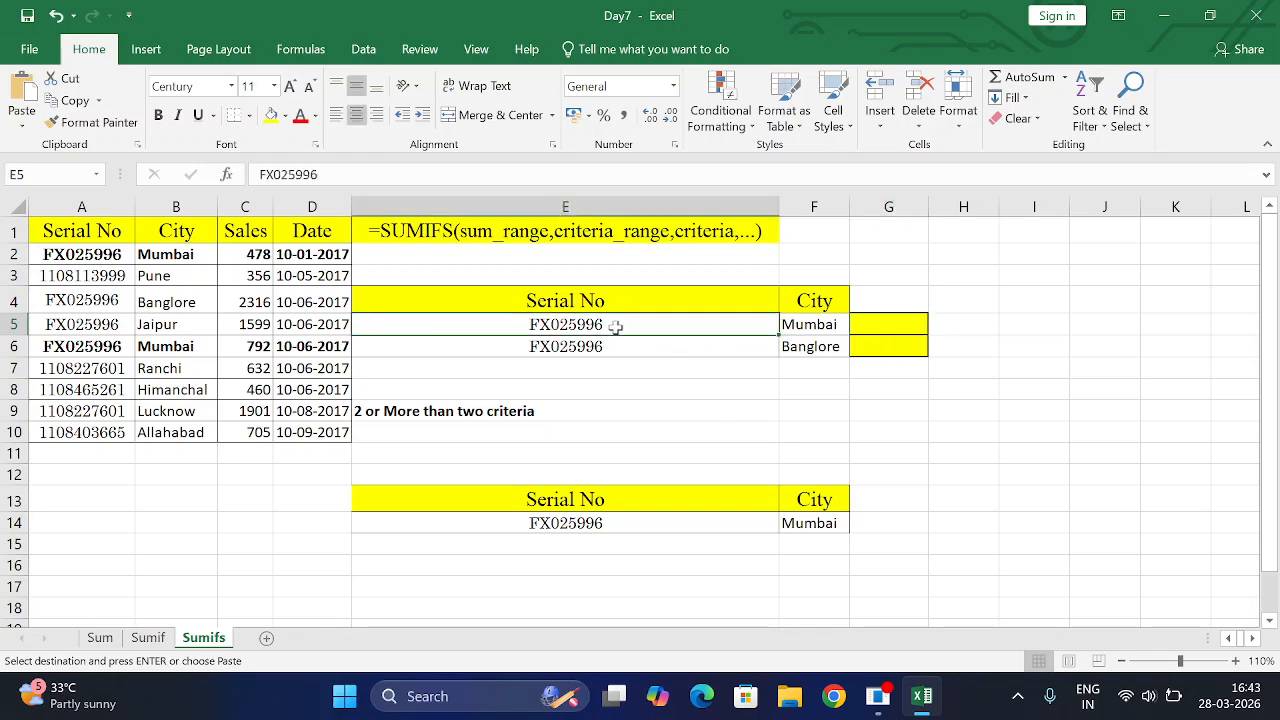
click(800, 324)
Step: Enter =SUMIFS(C:C,A:A,E5,B:B,F5) in G5 to total the sales matching both the serial number and the city
click(900, 325)
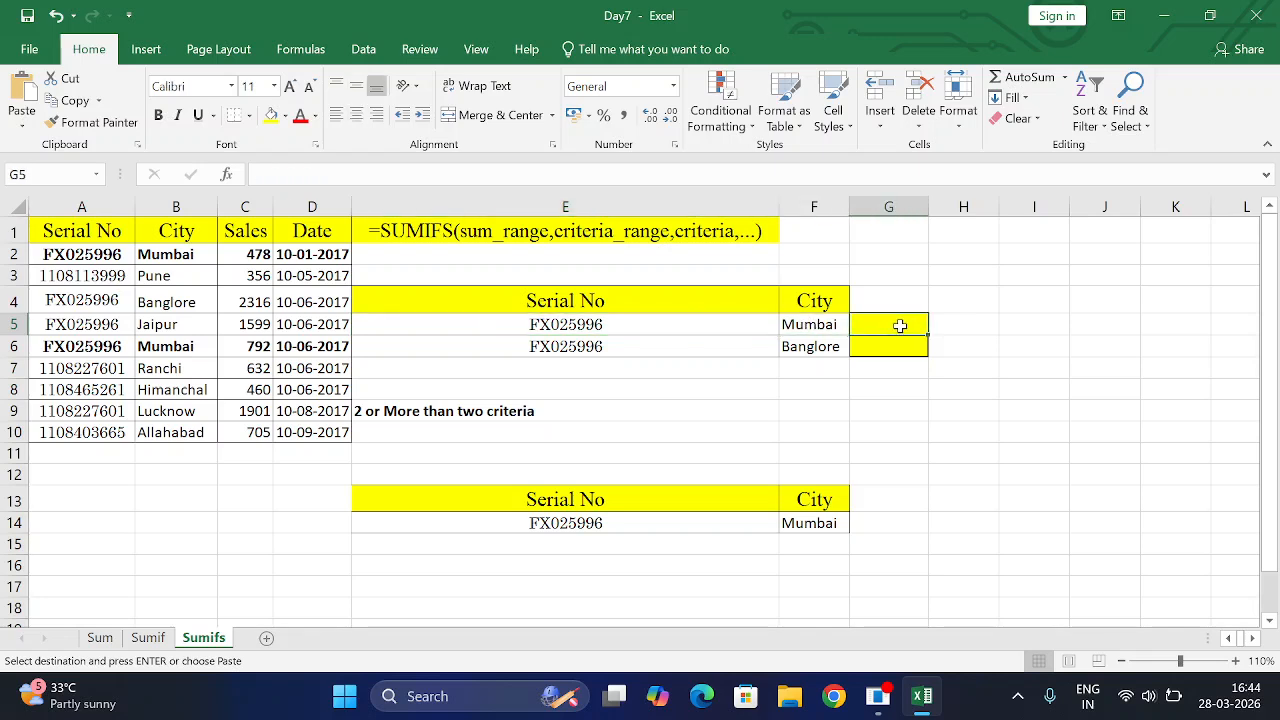
text(=)
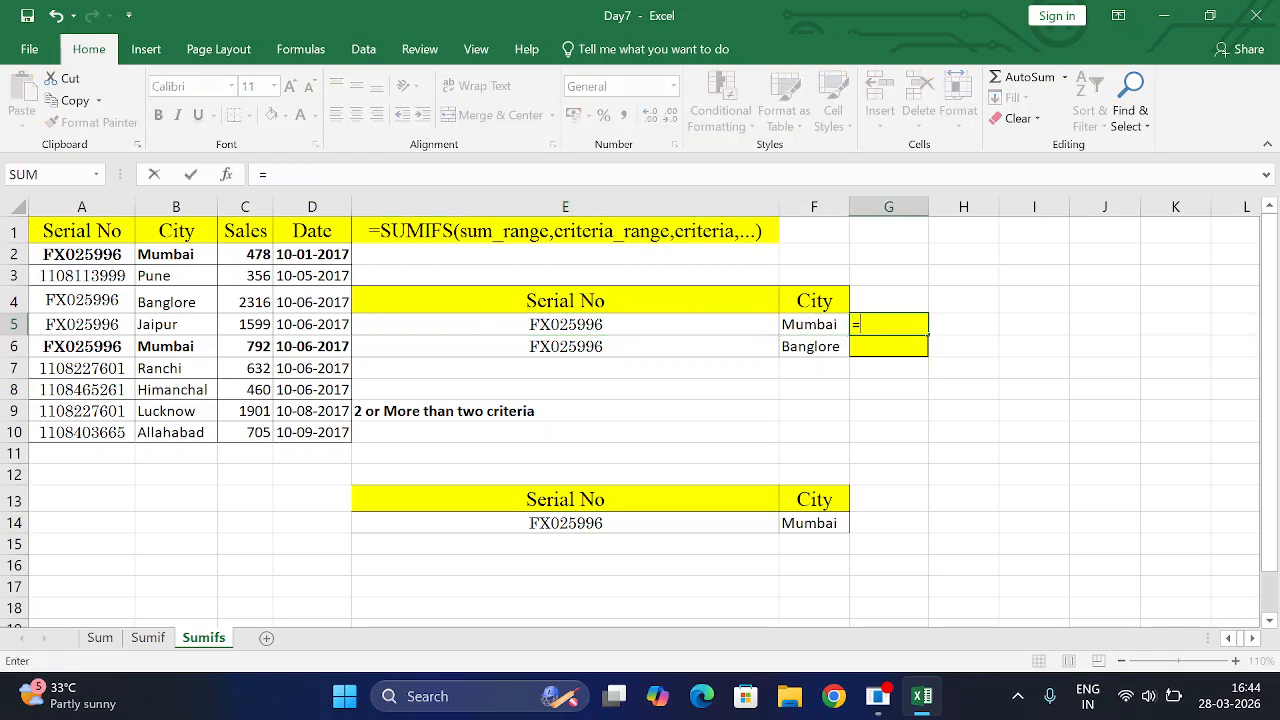
text(sumif)
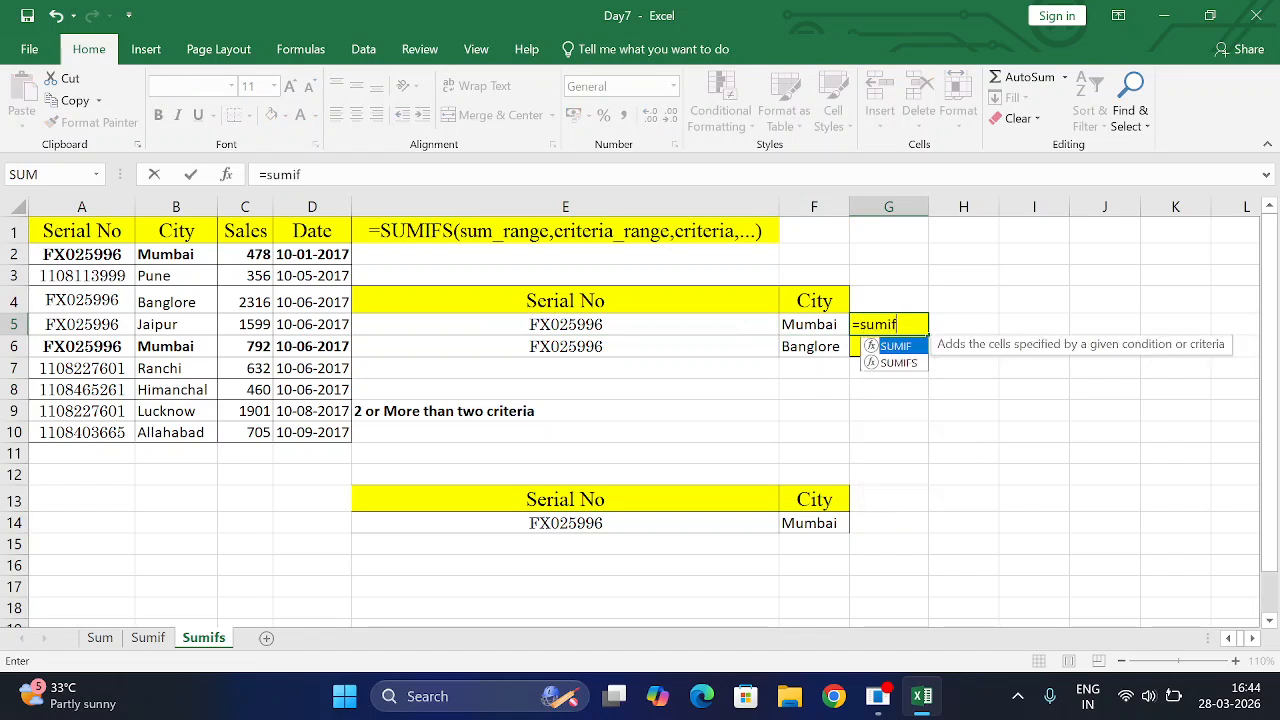
click(909, 363)
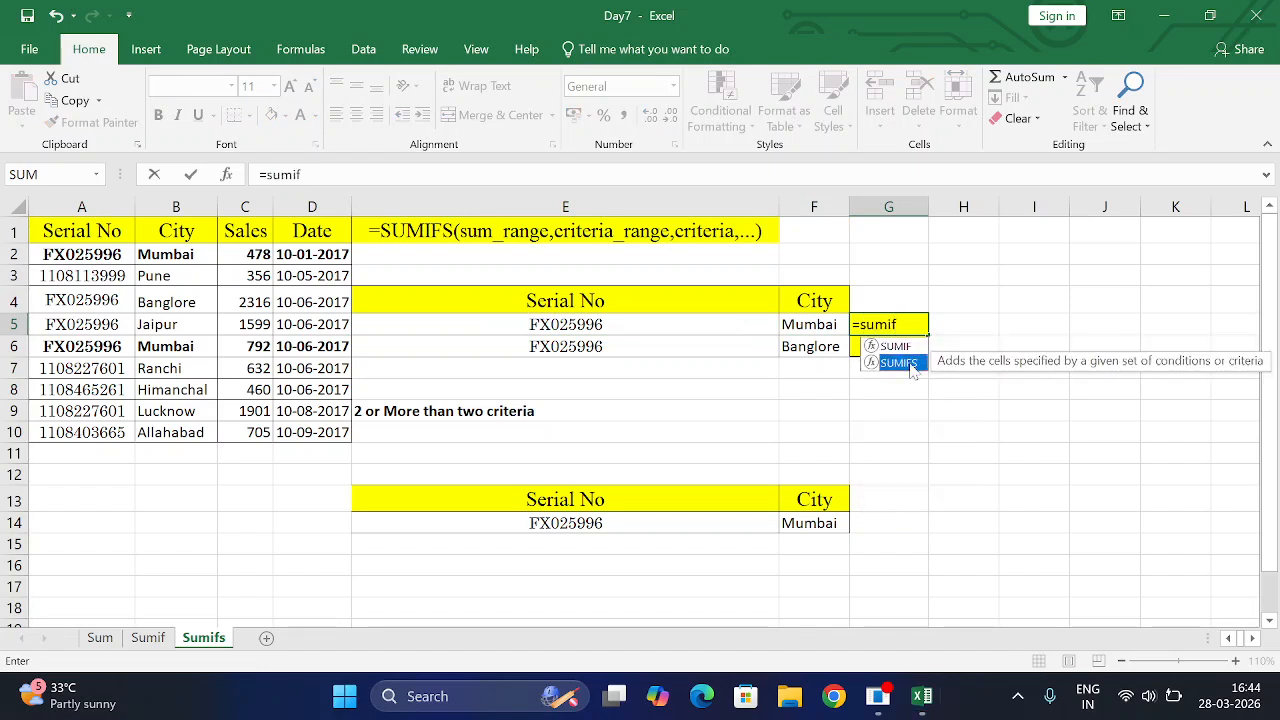
double_click(909, 364)
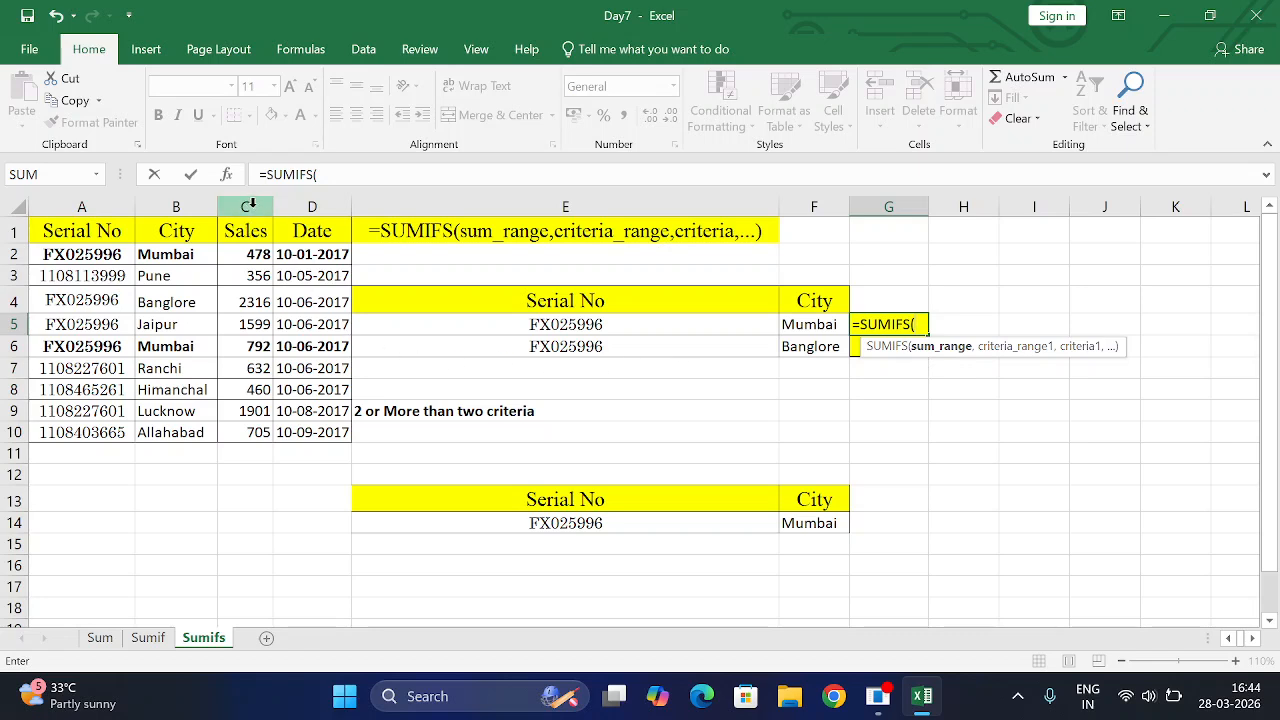
click(252, 204)
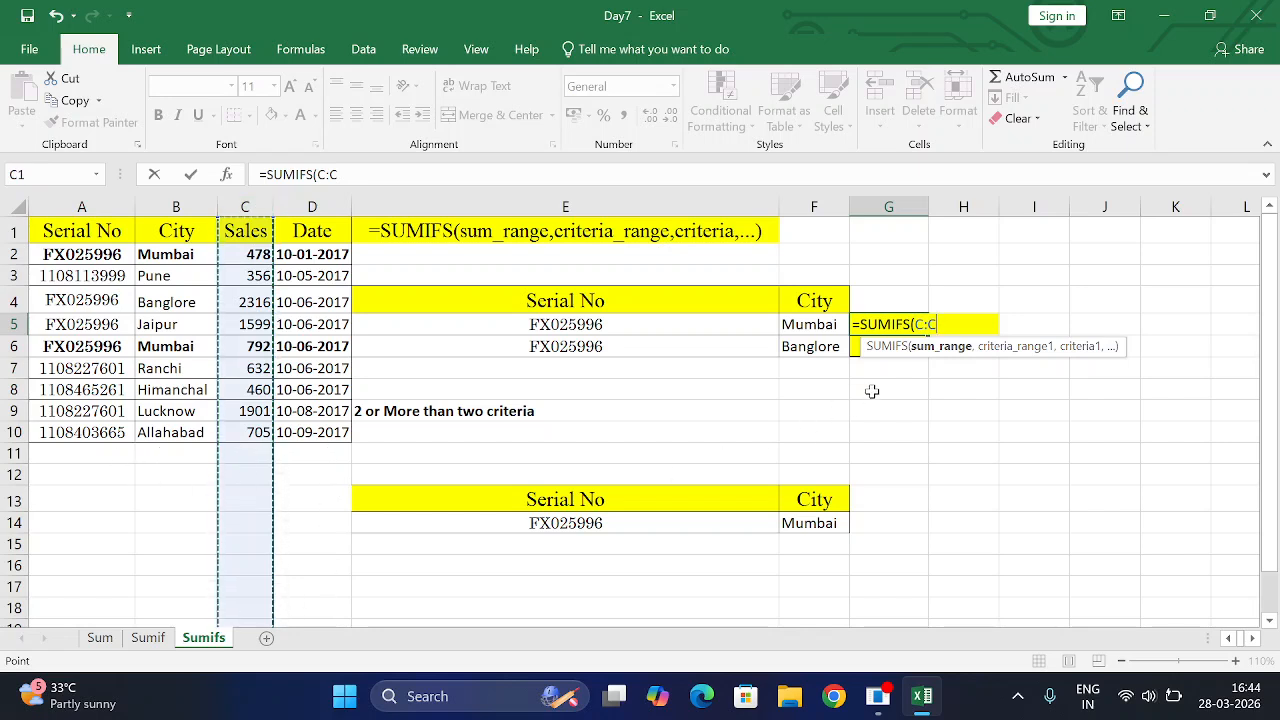
text(,)
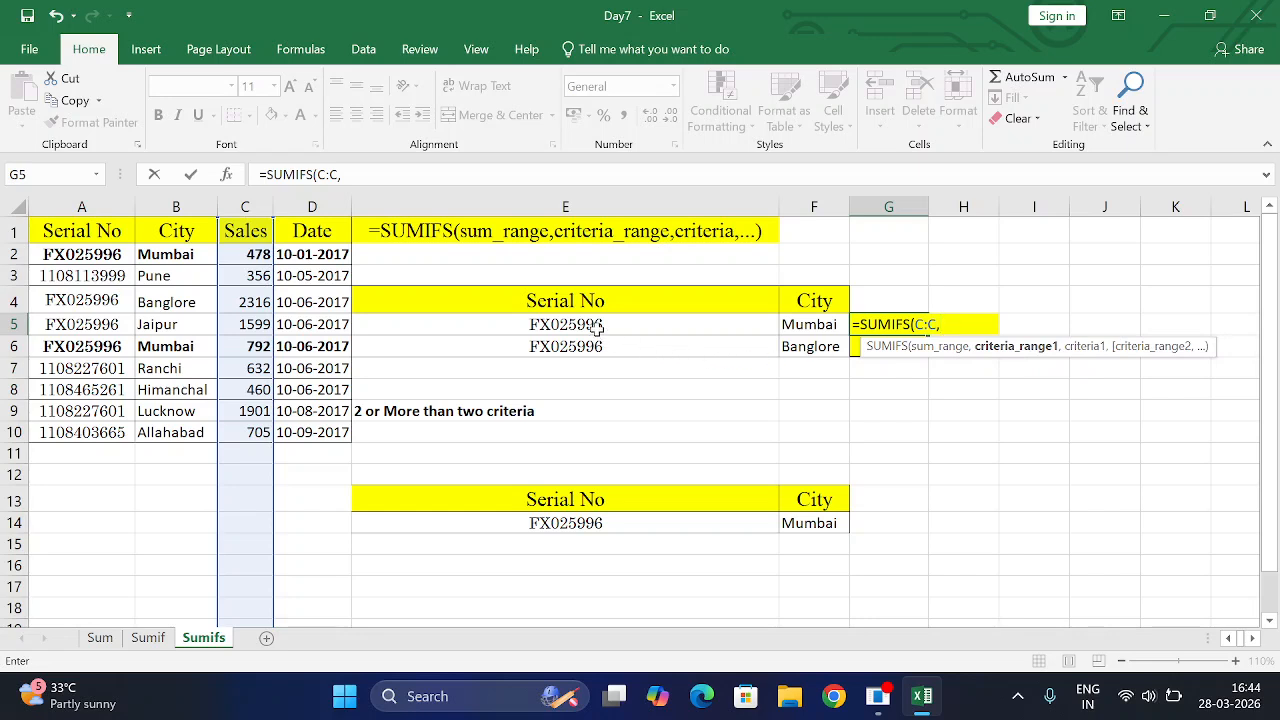
click(87, 199)
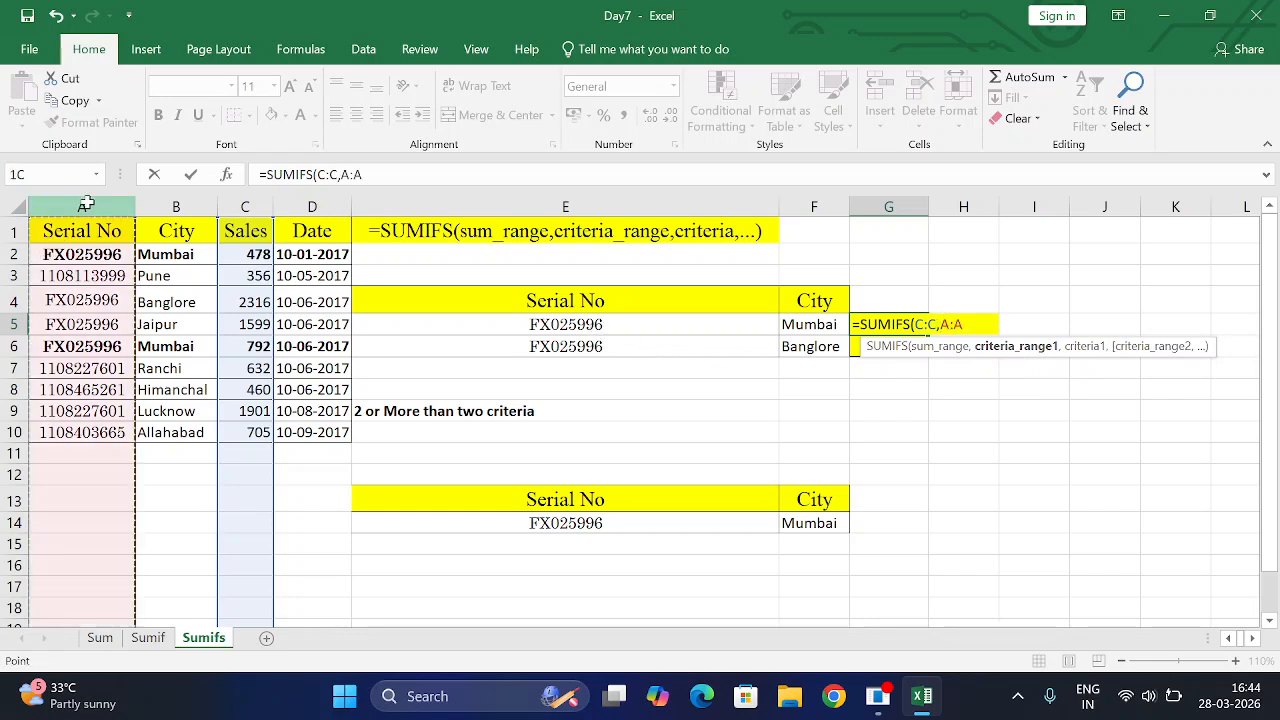
text(,)
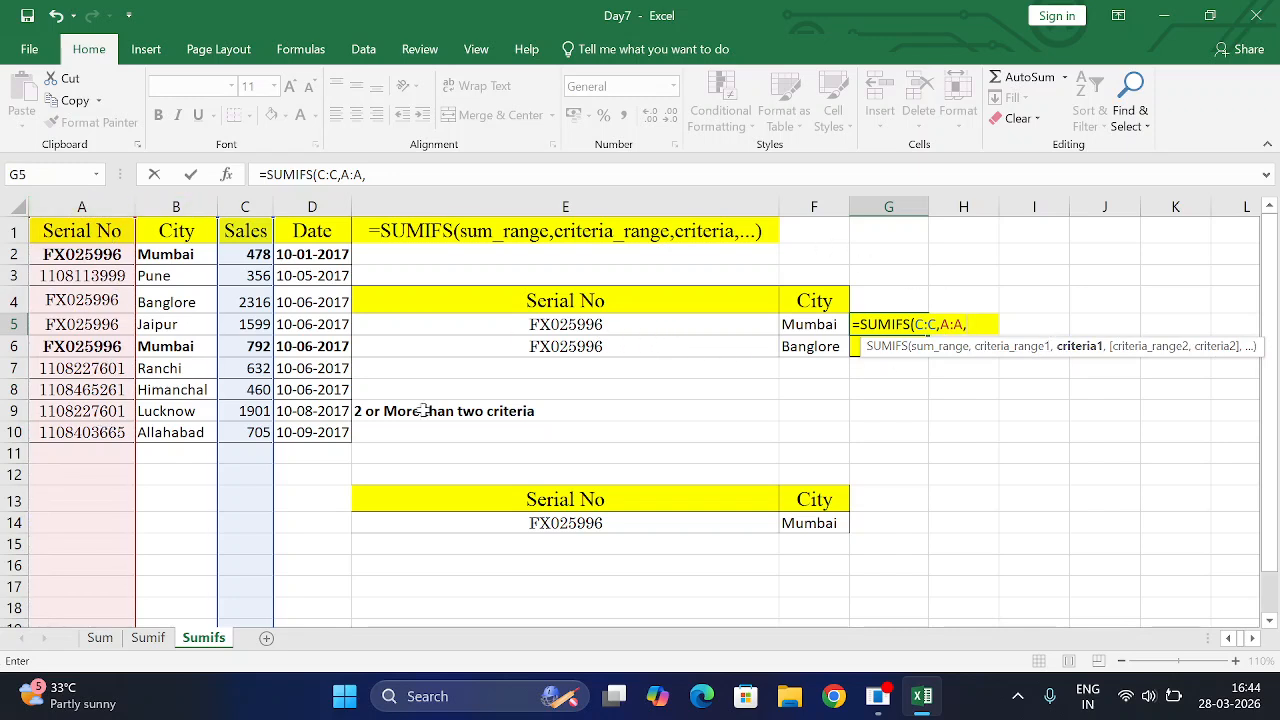
click(600, 325)
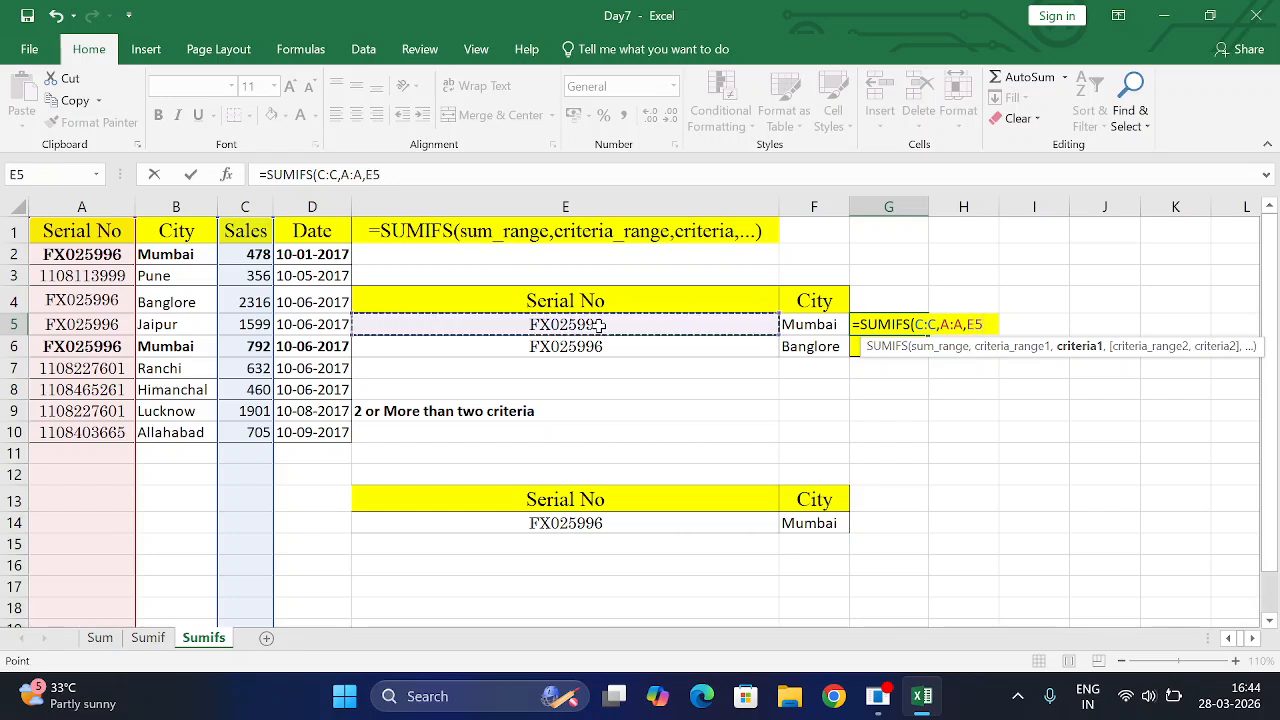
text(,)
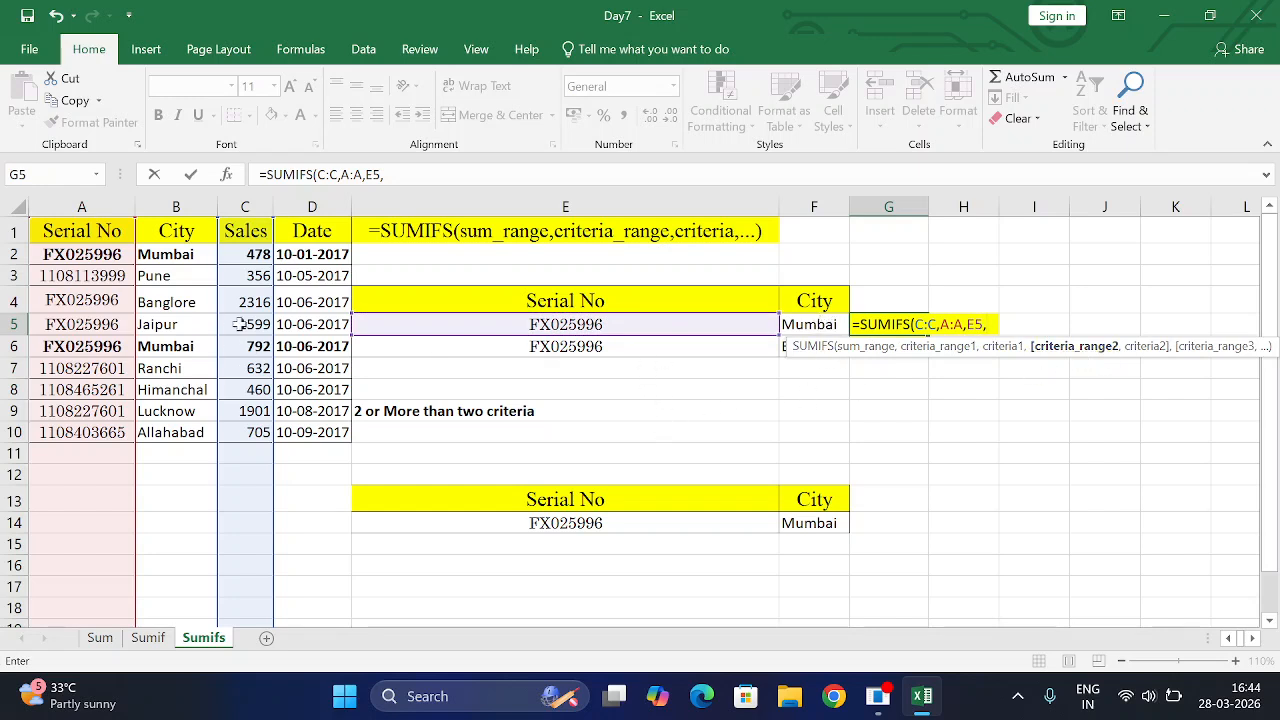
click(189, 200)
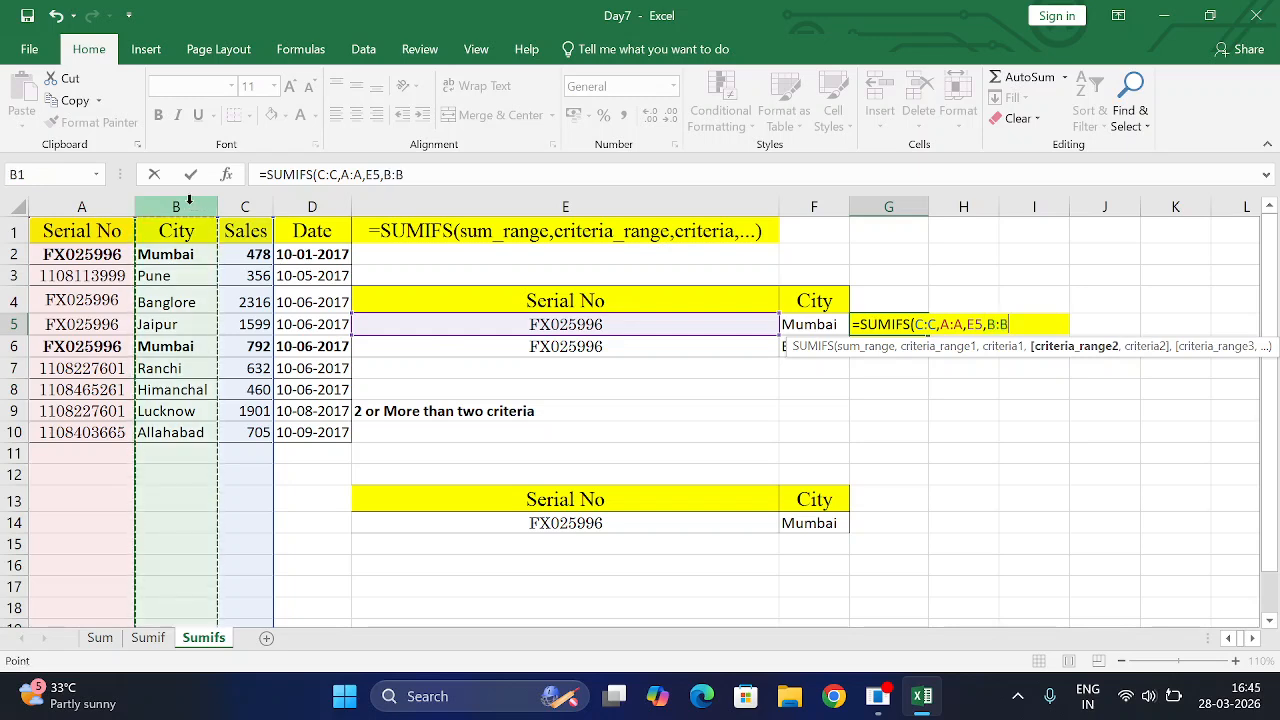
text(,)
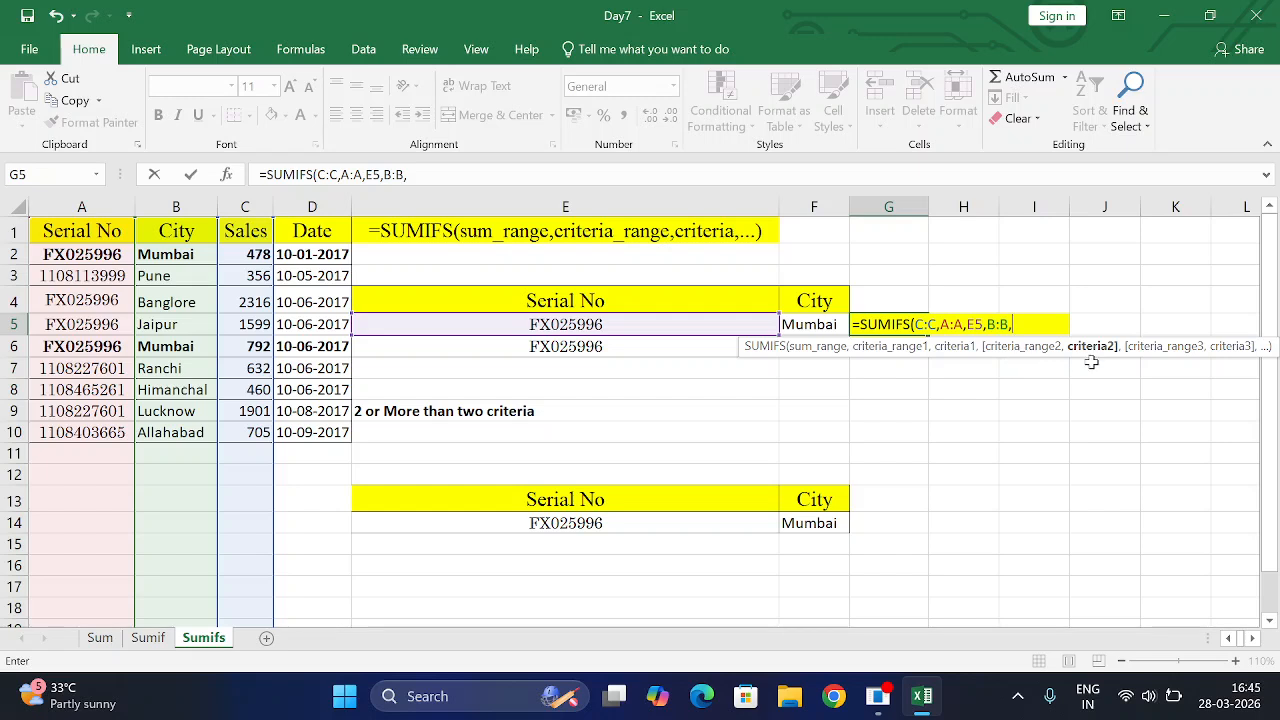
click(804, 324)
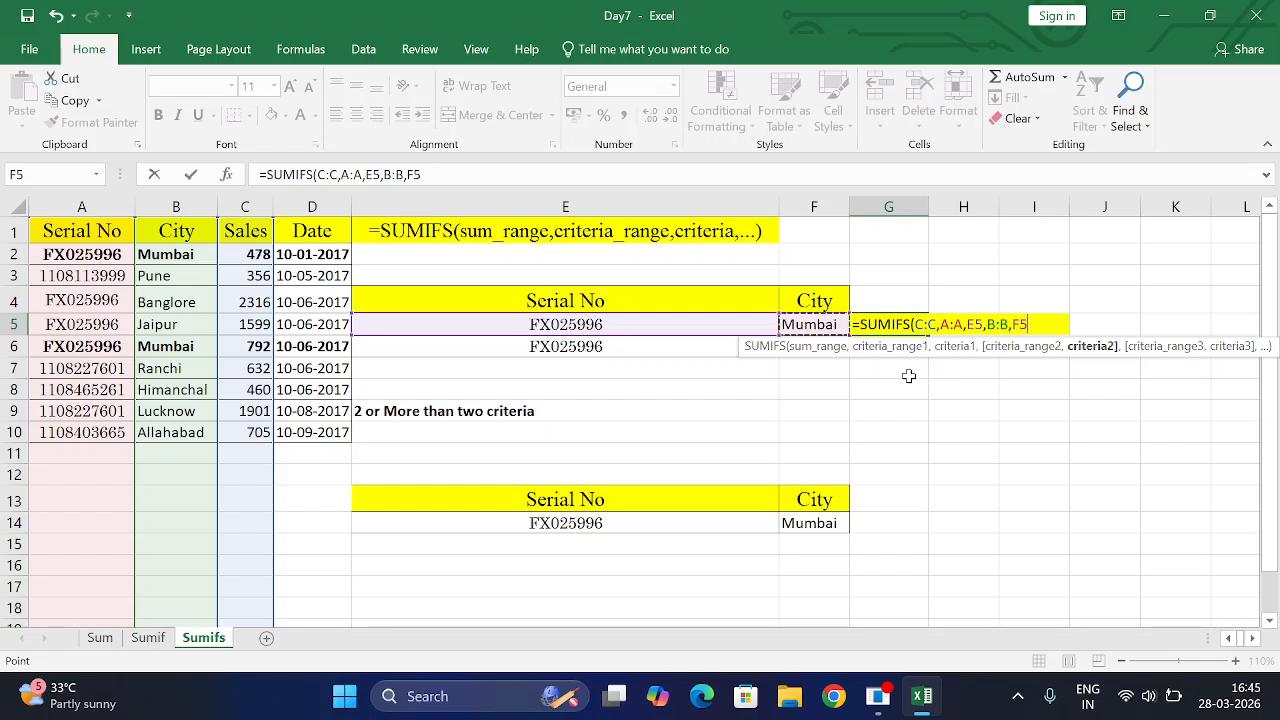
key(Return)
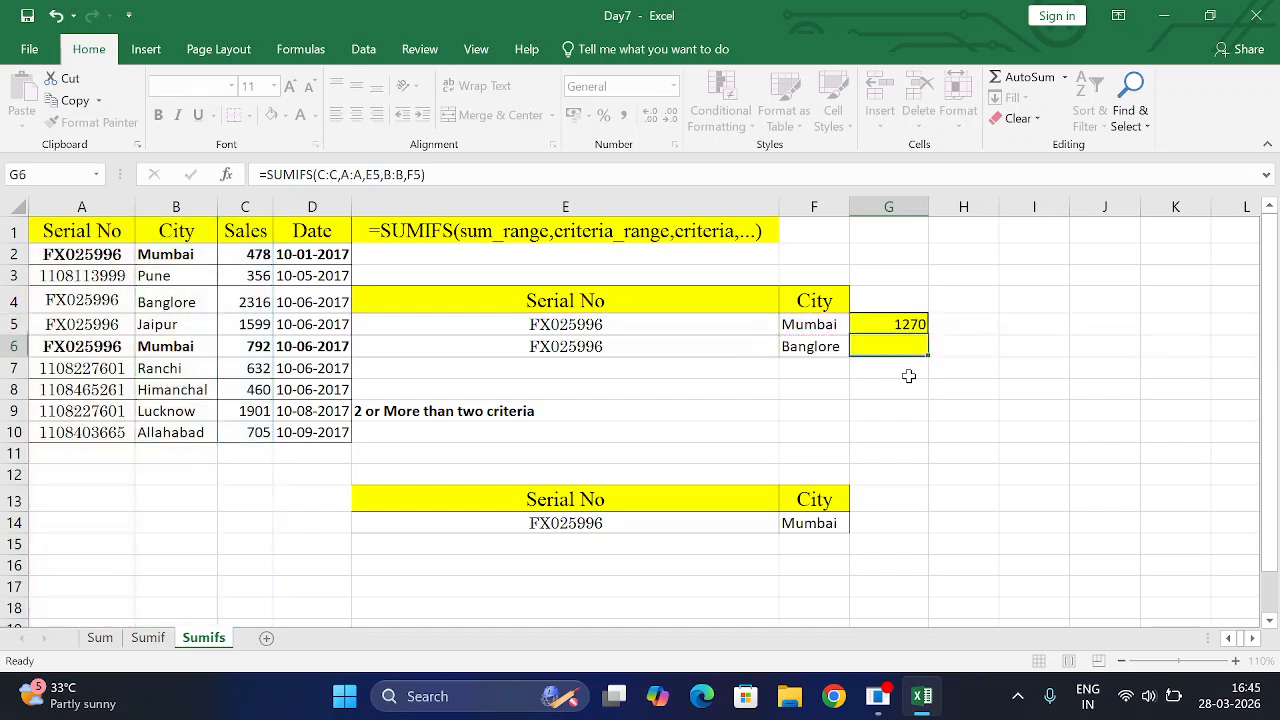
Step: Filter the Serial No column to FX025996 and select the two Mumbai Sales cells to check their sum against G5
click(911, 324)
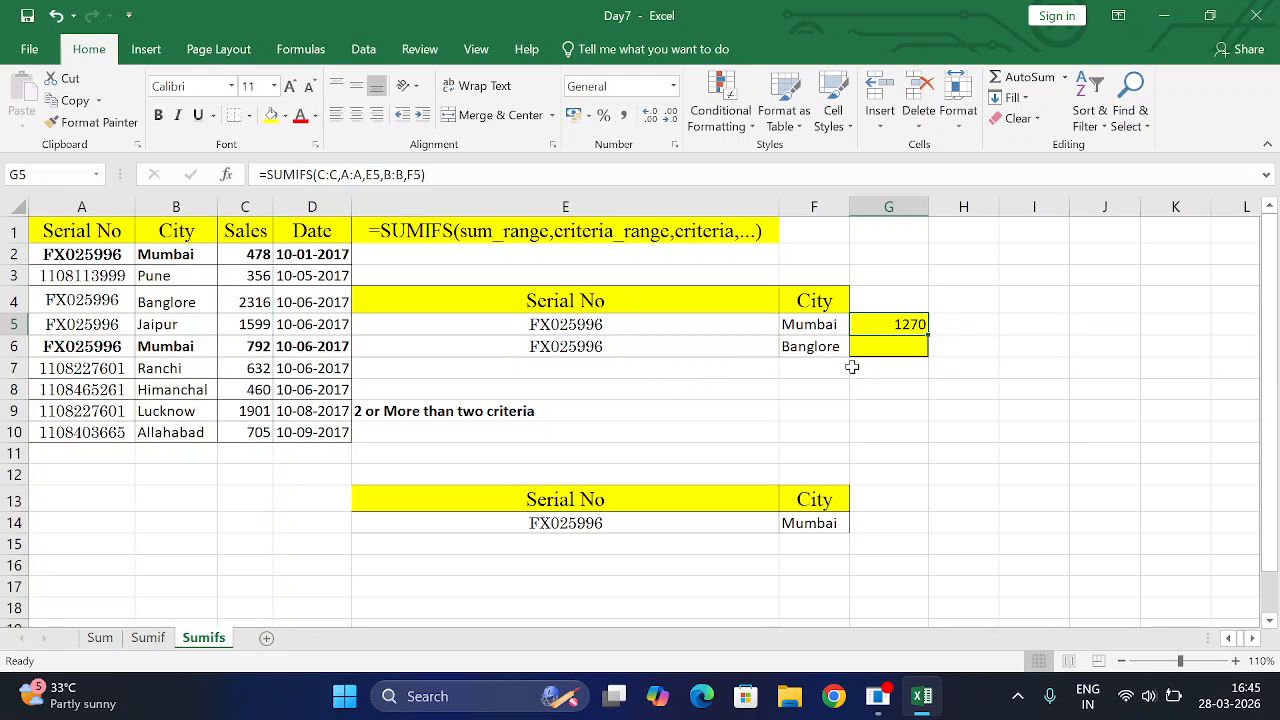
click(7, 232)
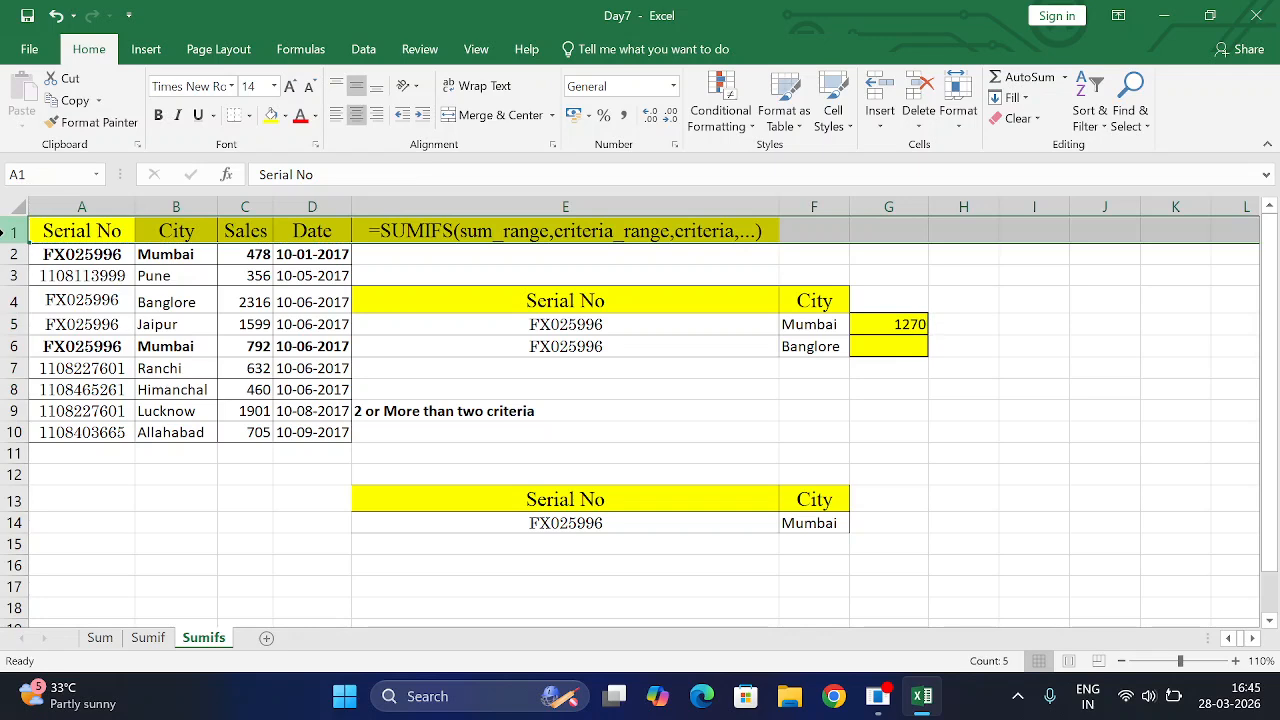
key(alt+d)
key(f)
key(f)
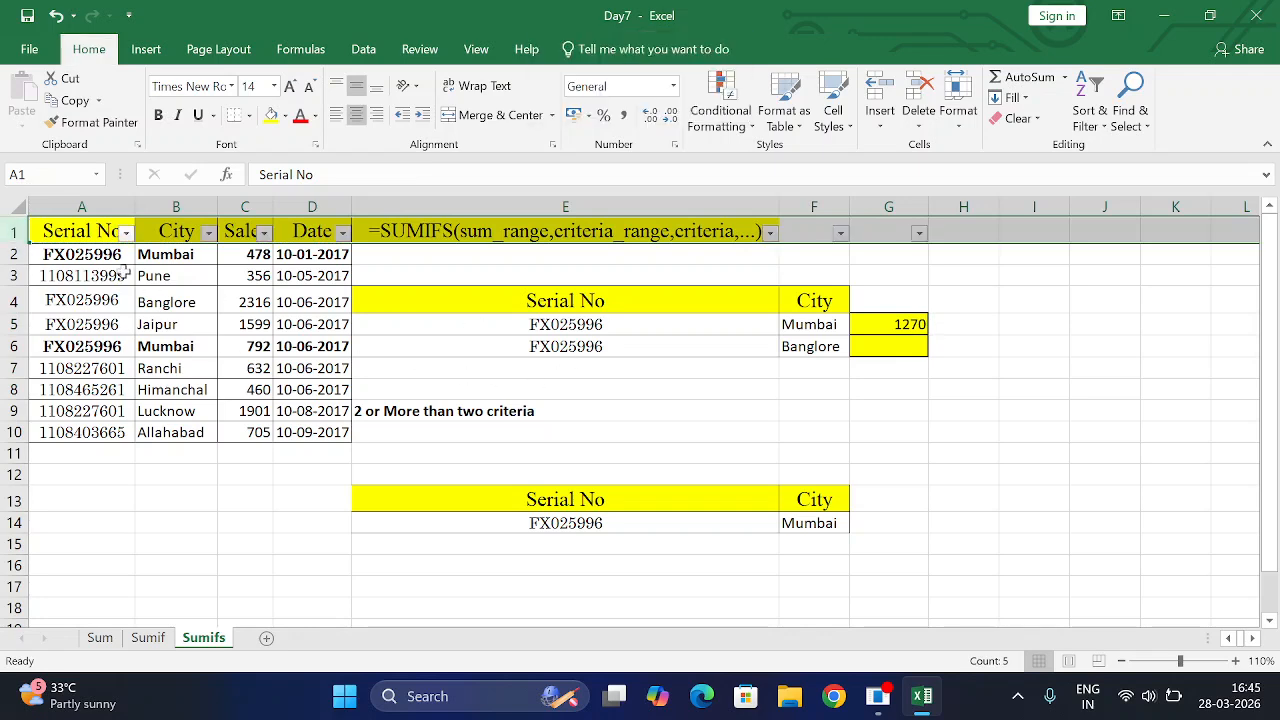
click(126, 232)
click(93, 429)
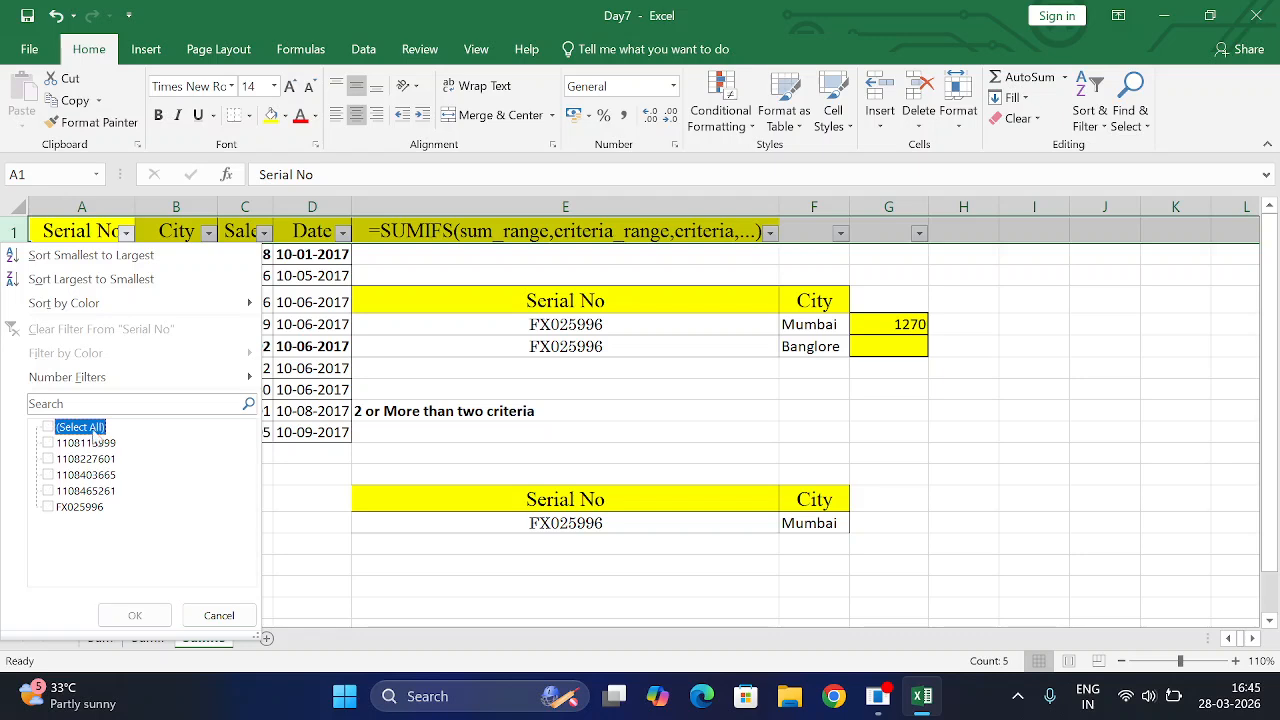
click(100, 510)
click(135, 615)
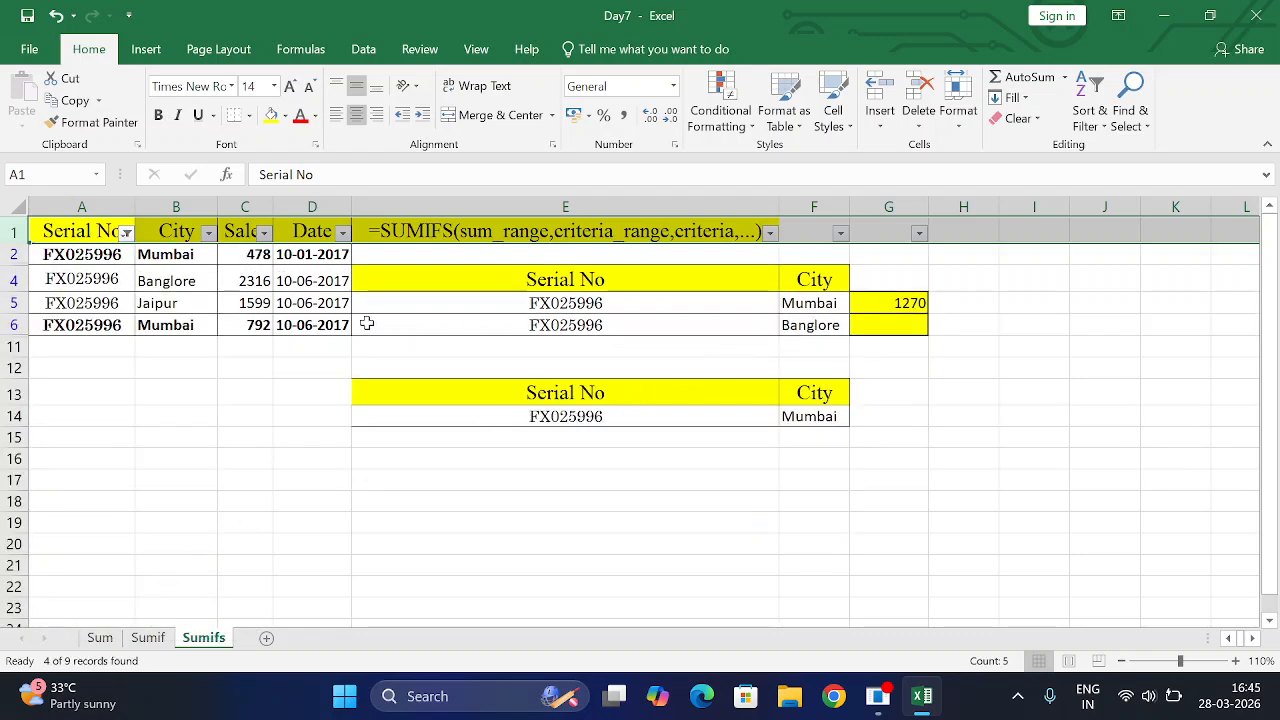
click(259, 254)
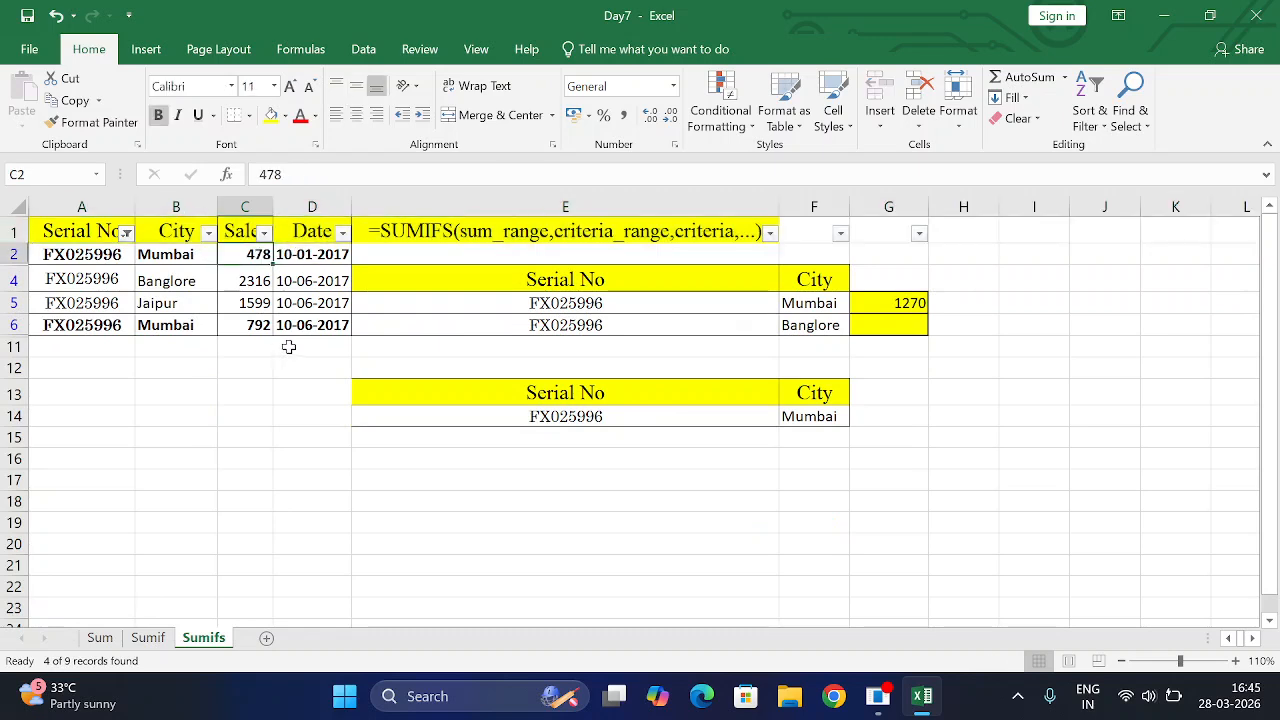
ctrl+click(257, 324)
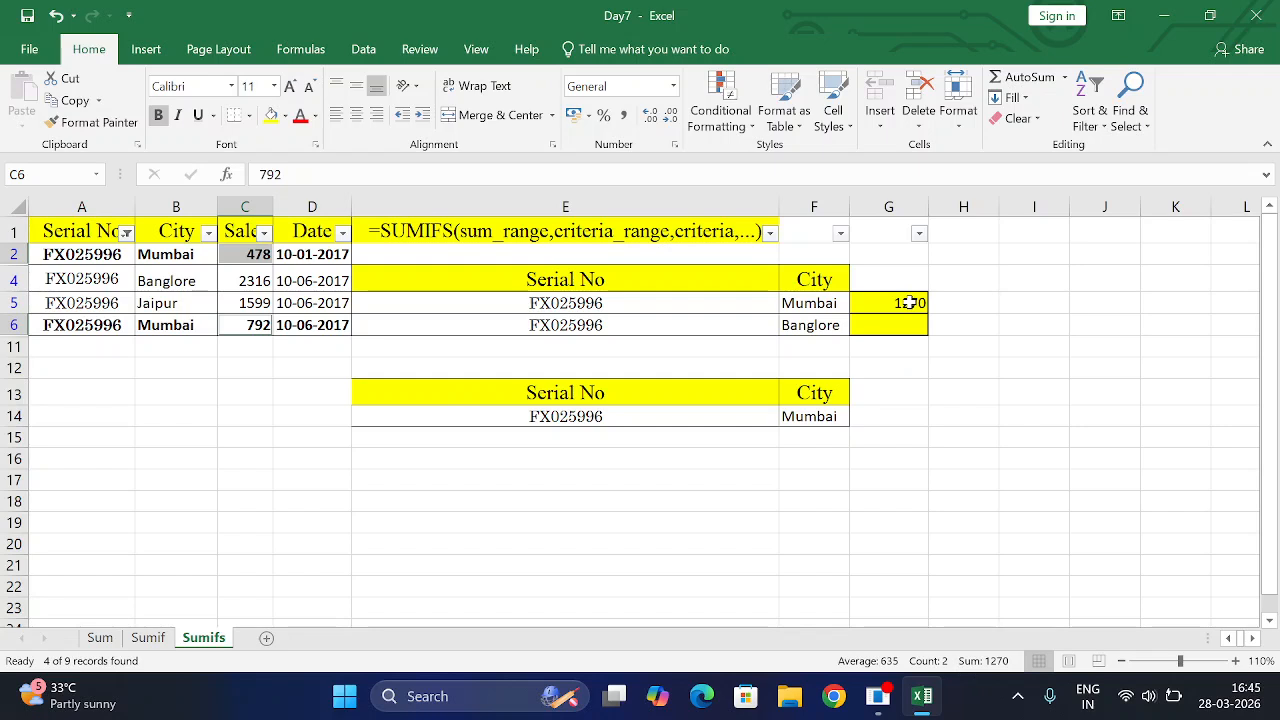
Step: Remove the filter from the header row so that all sales records are listed again
click(8, 232)
key(alt+d)
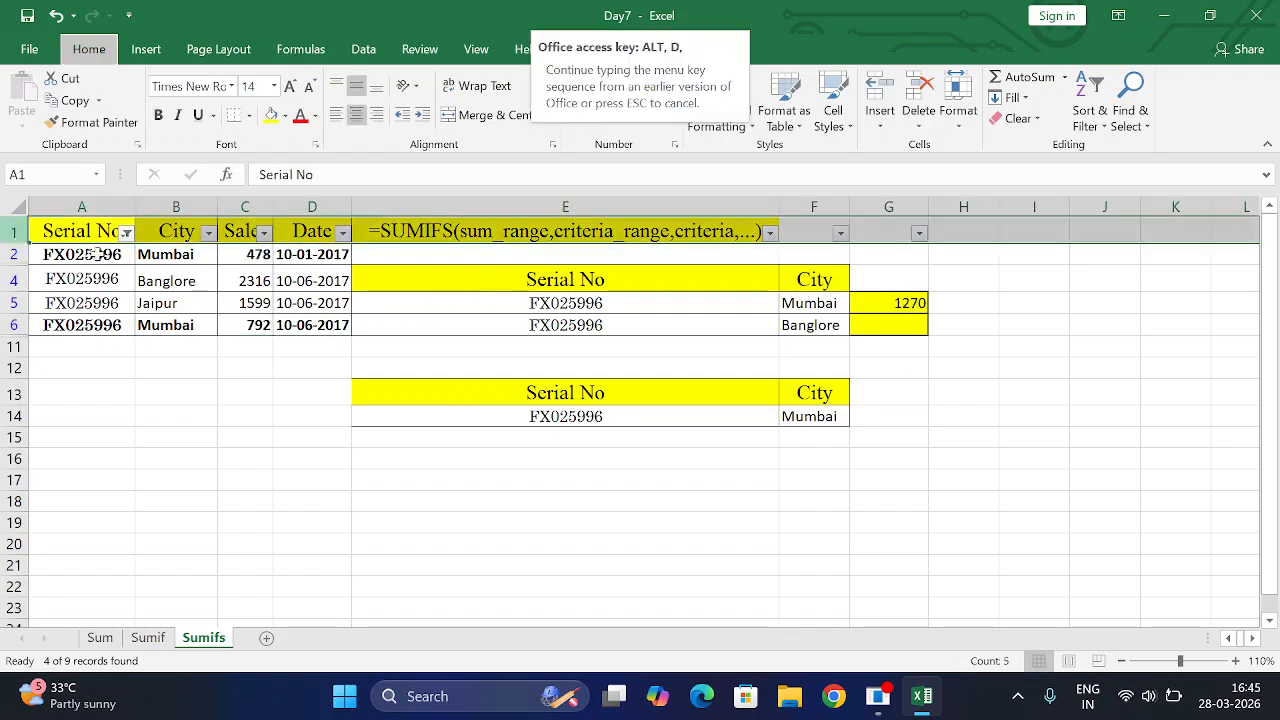
key(f)
key(f)
click(895, 348)
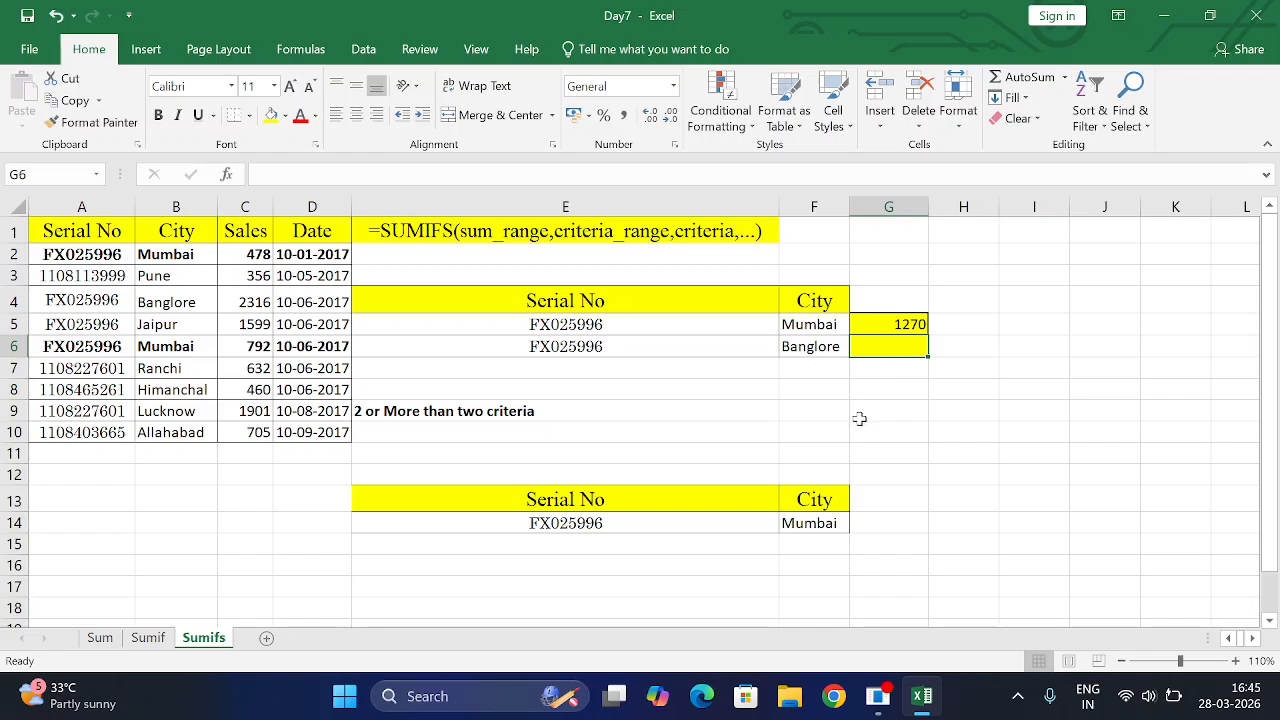
click(107, 370)
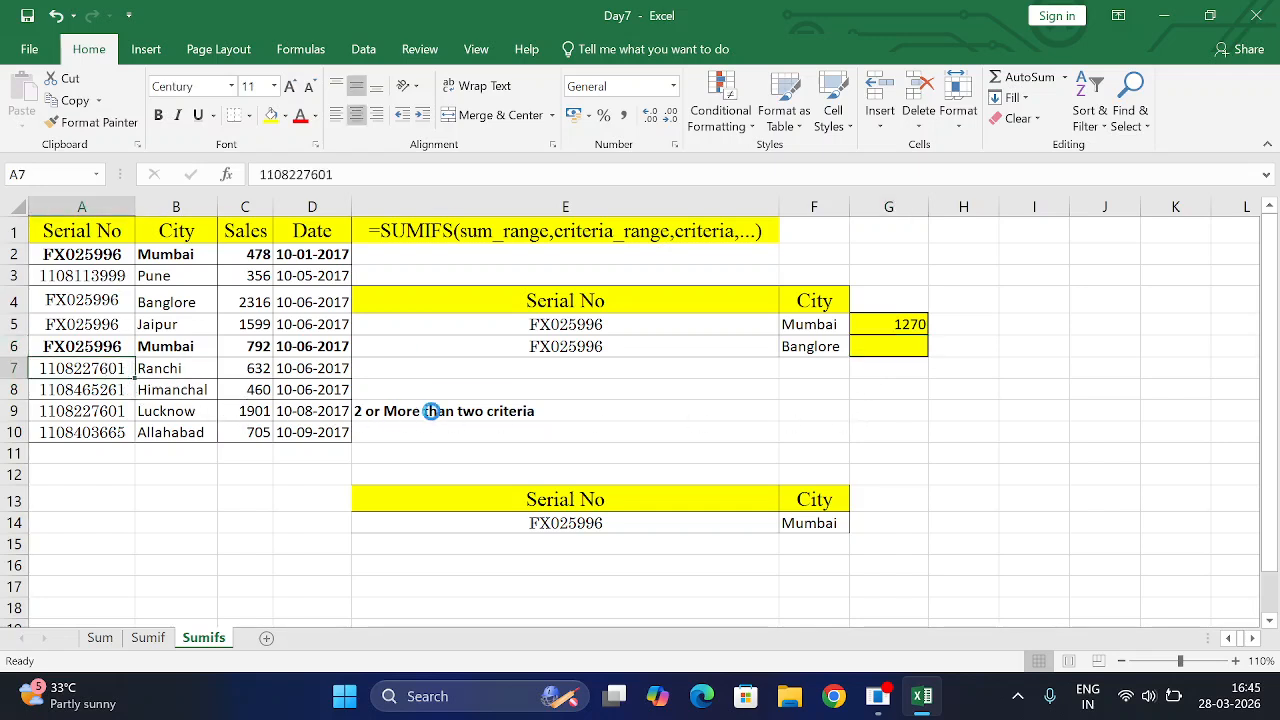
key(ctrl+c)
click(544, 348)
key(ctrl+v)
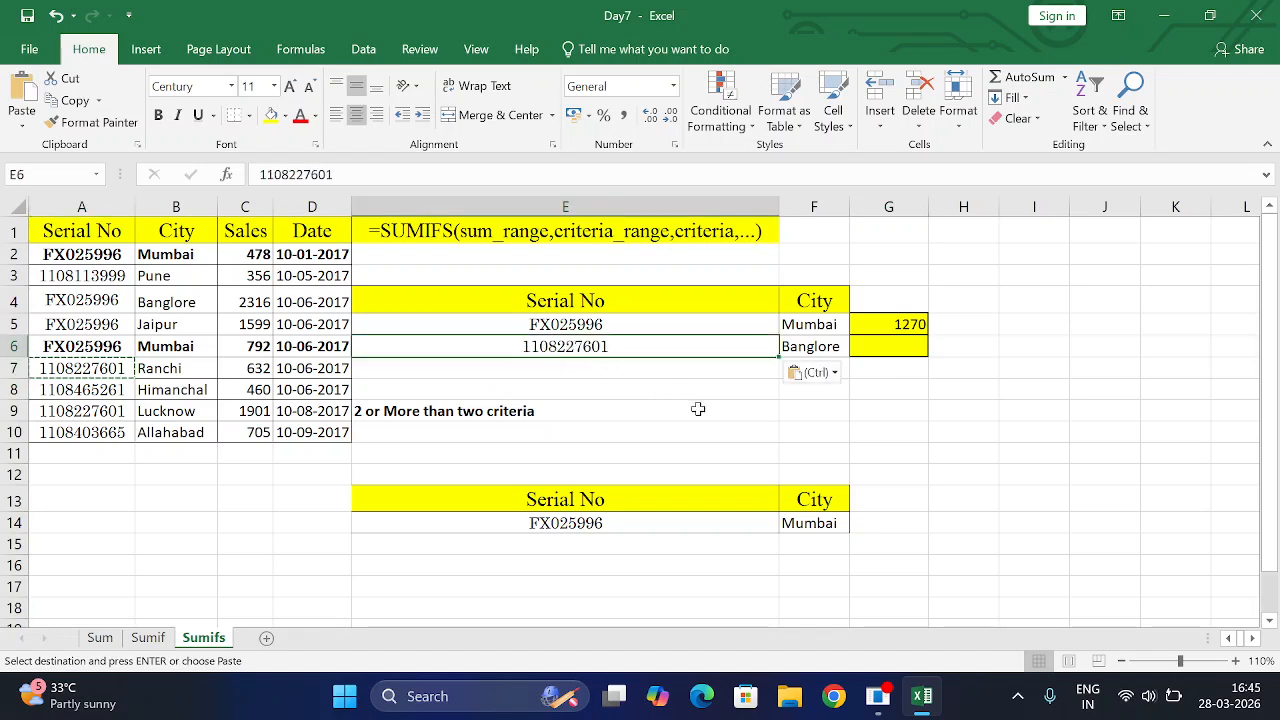
Step: Enter =SUMIFS(C:C,A:A,E6,B:B,F6) in G6 to total the sales matching the serial number in E6 and the city in F6
click(893, 350)
text(=)
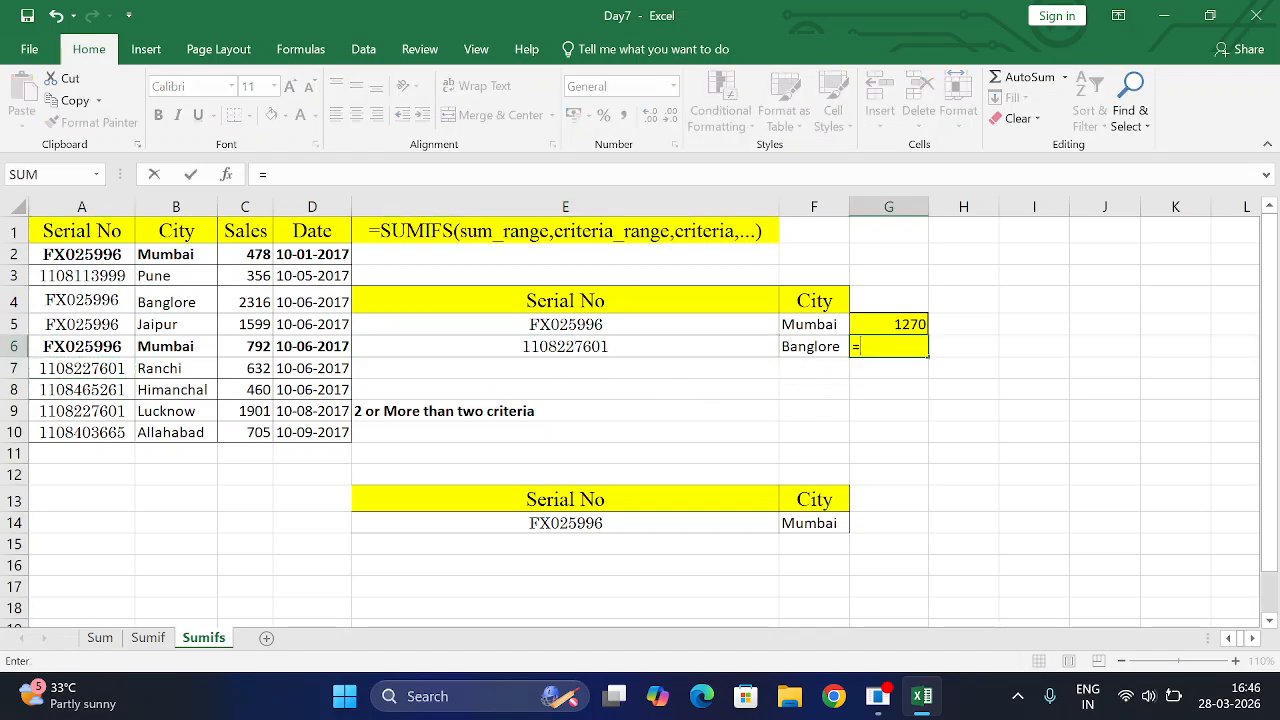
text(sumif)
text(s)
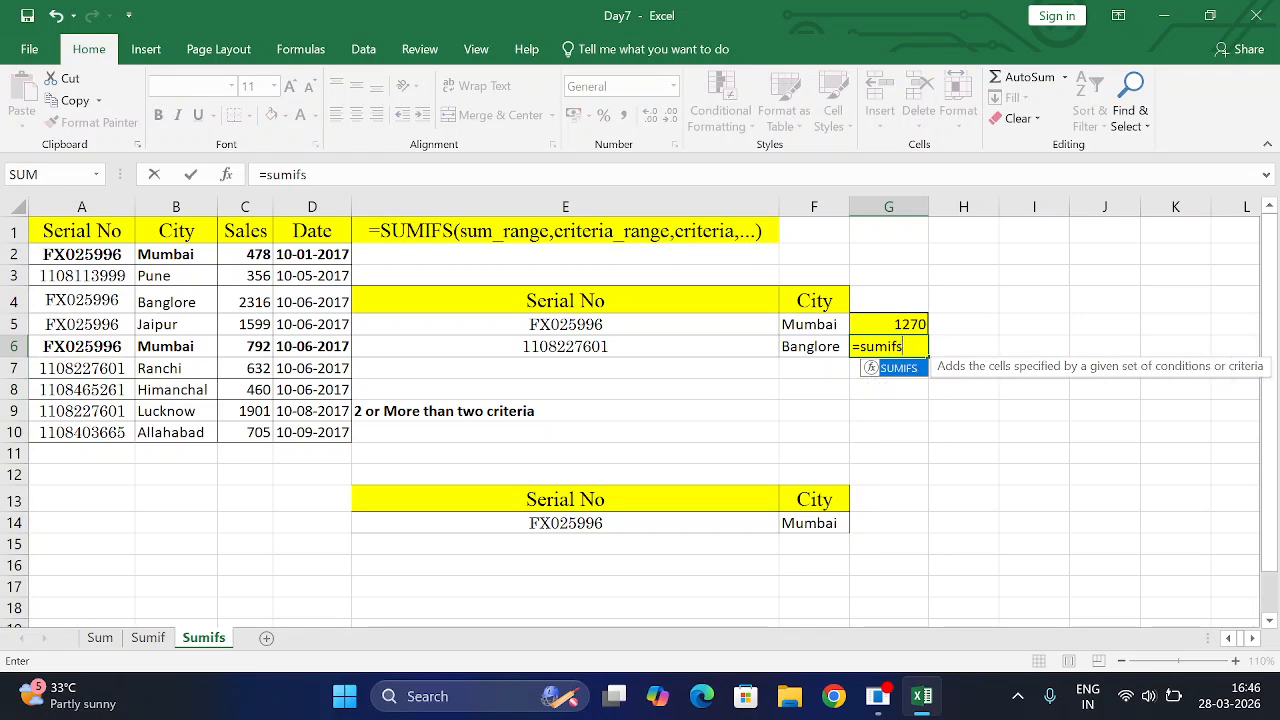
text(()
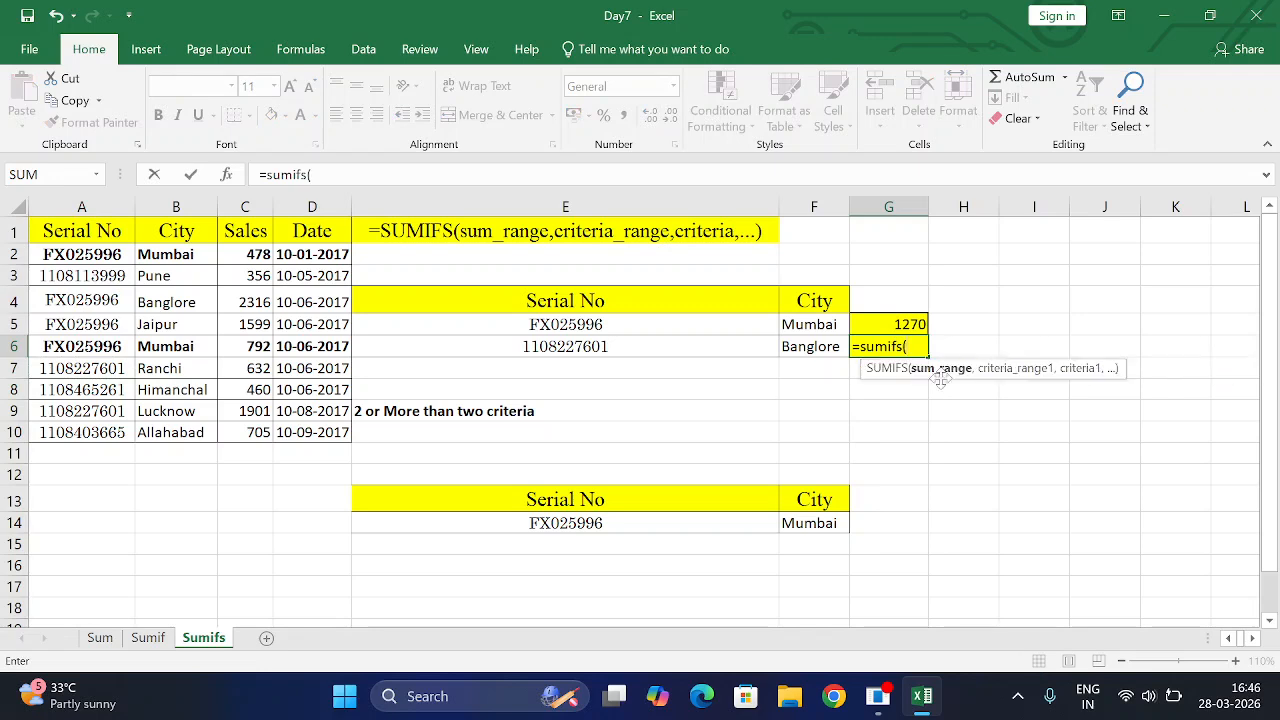
click(247, 203)
text(,)
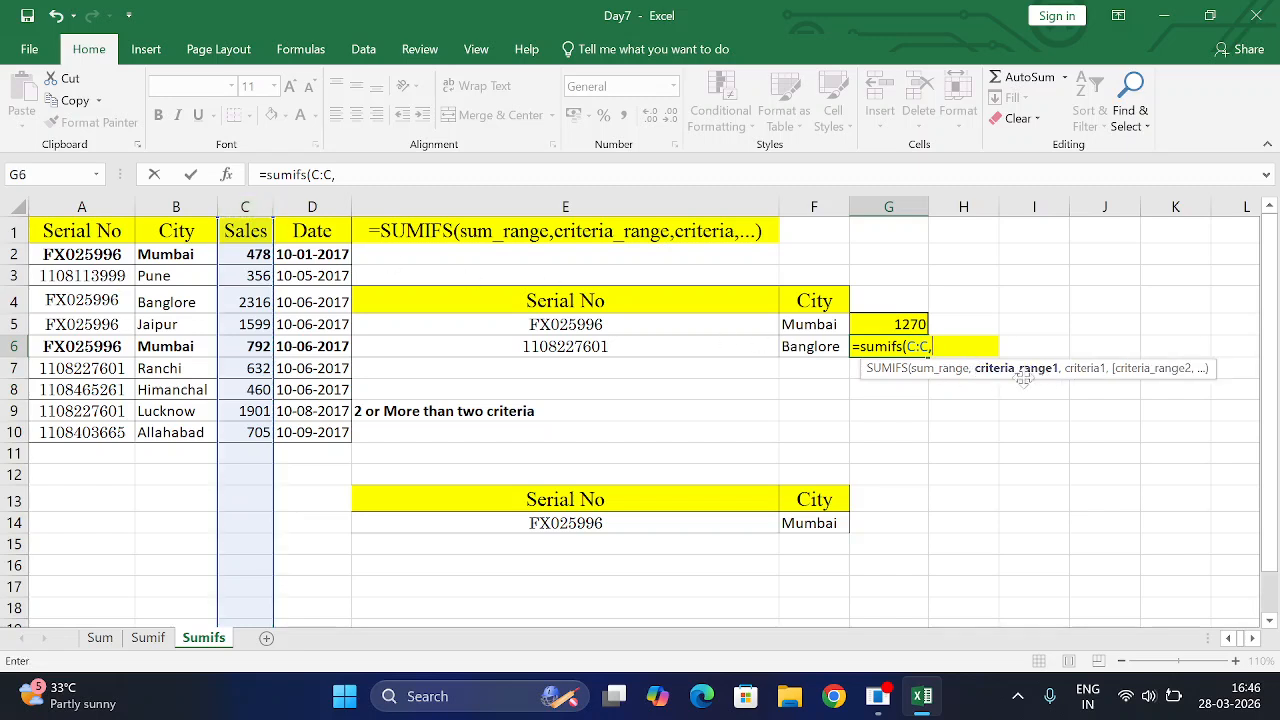
click(86, 199)
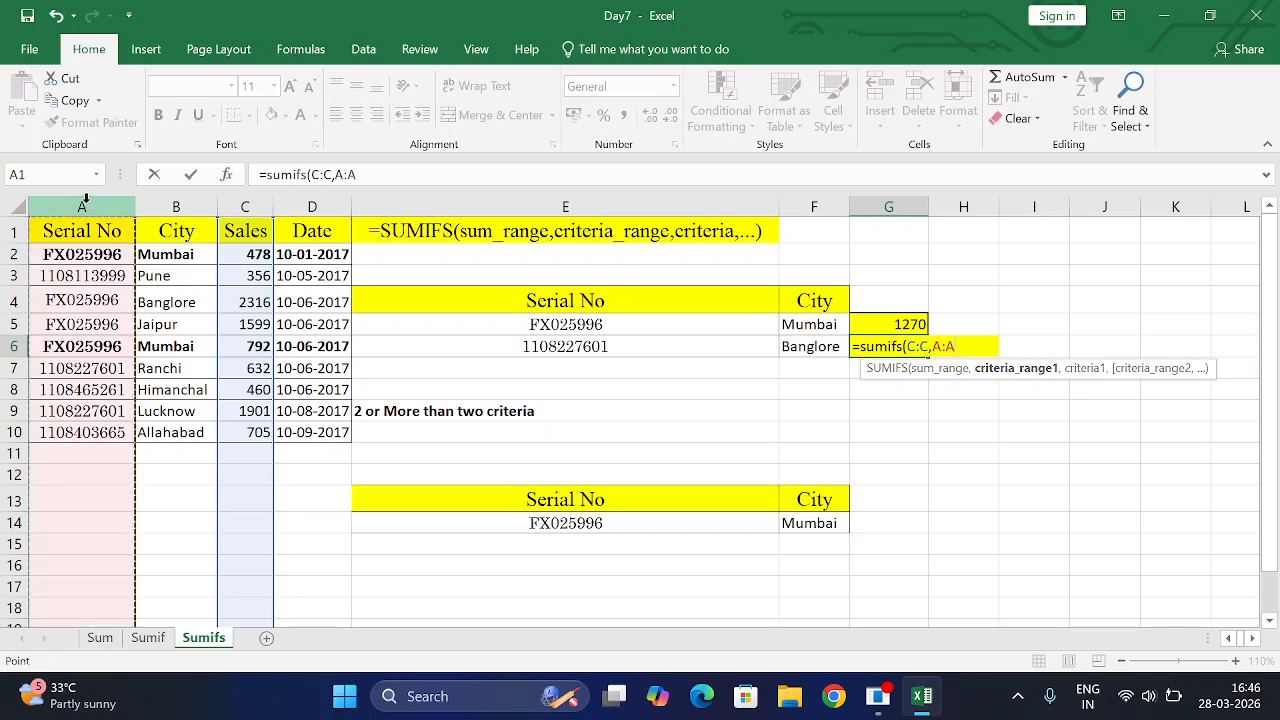
text(,)
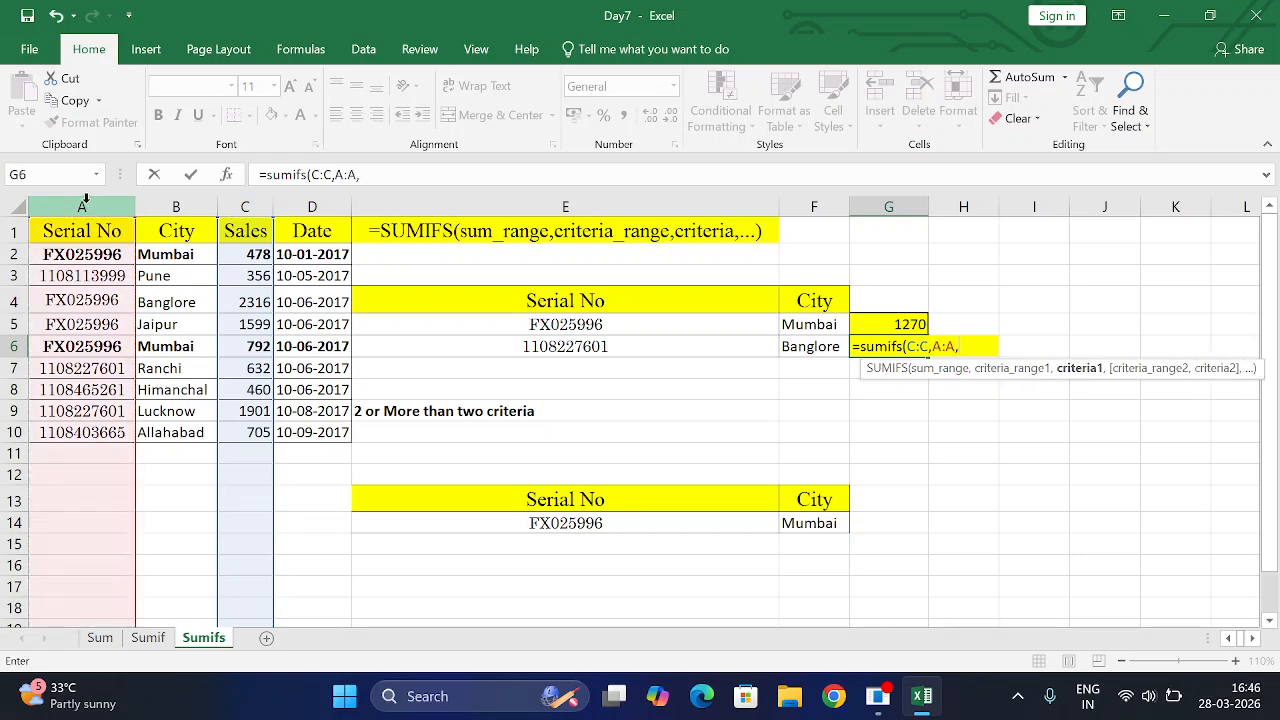
click(621, 346)
text(,)
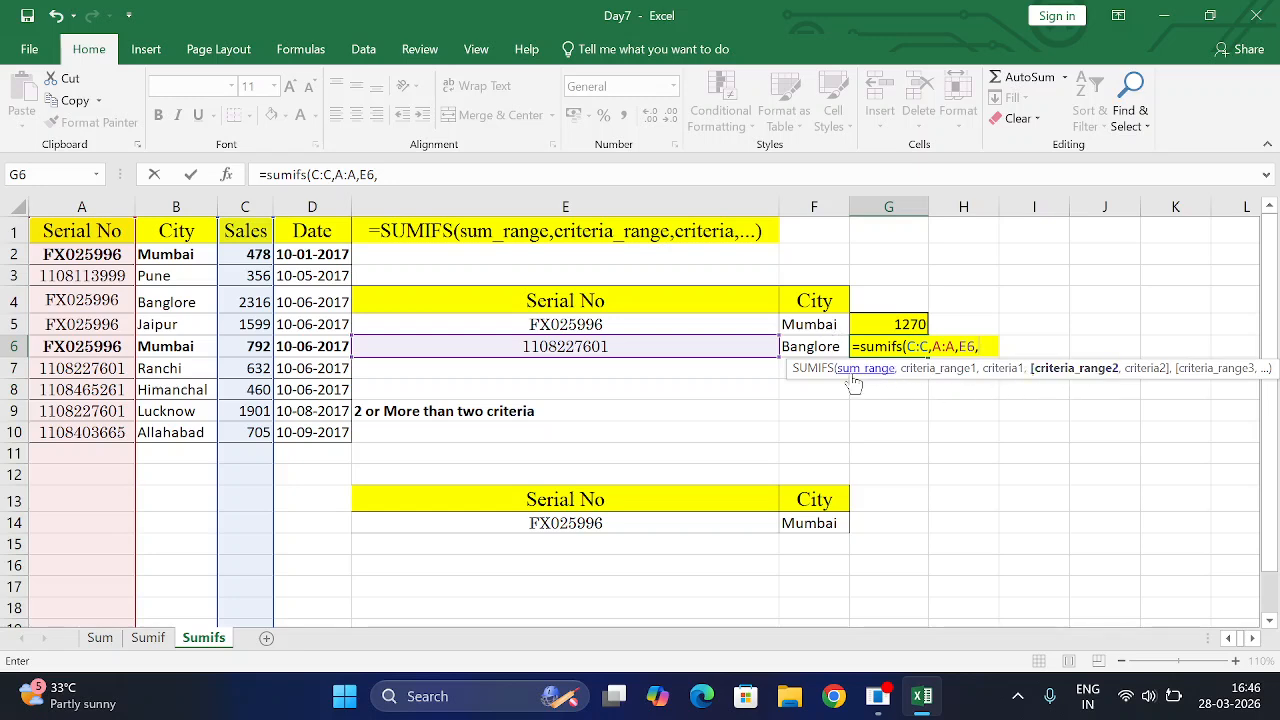
click(187, 197)
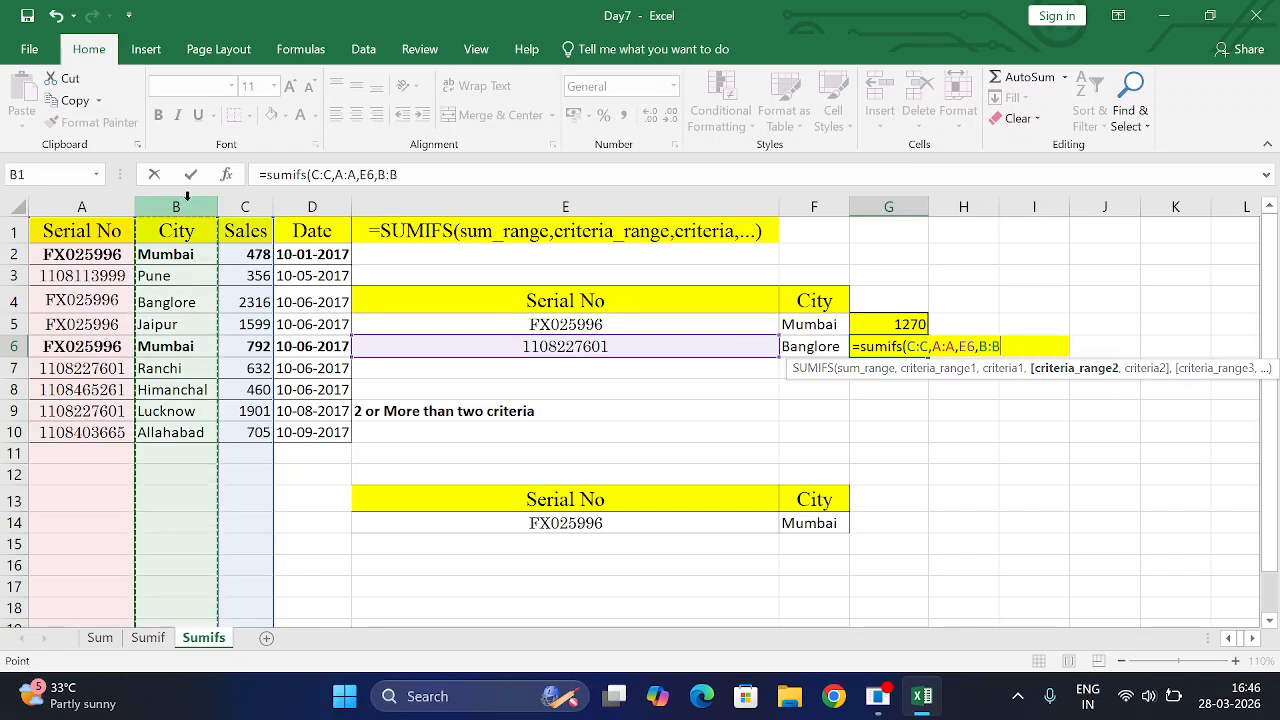
text(,)
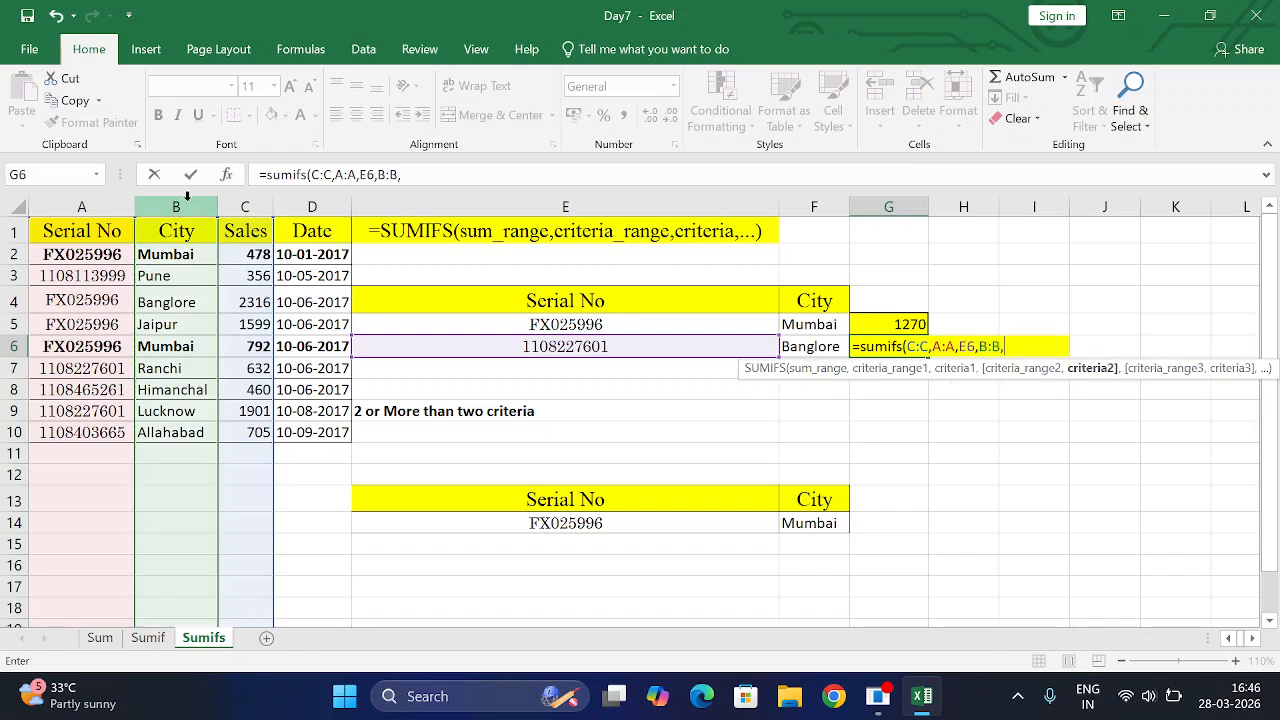
click(838, 348)
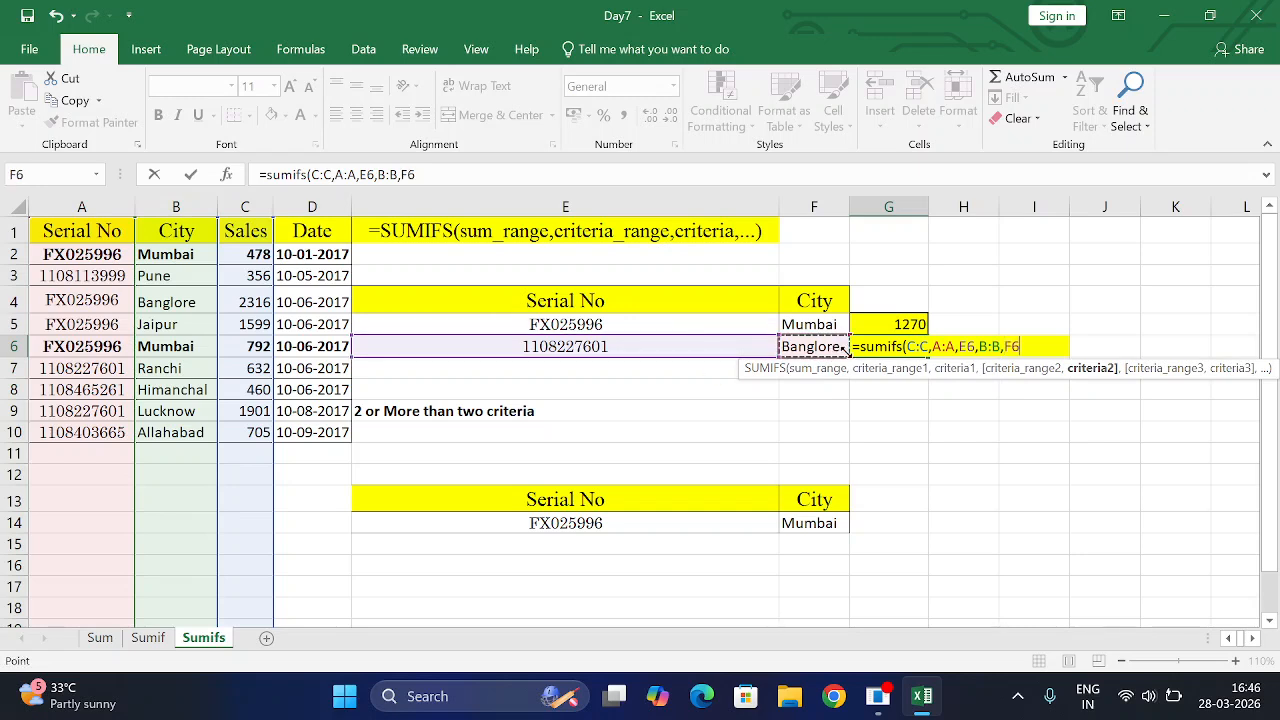
text())
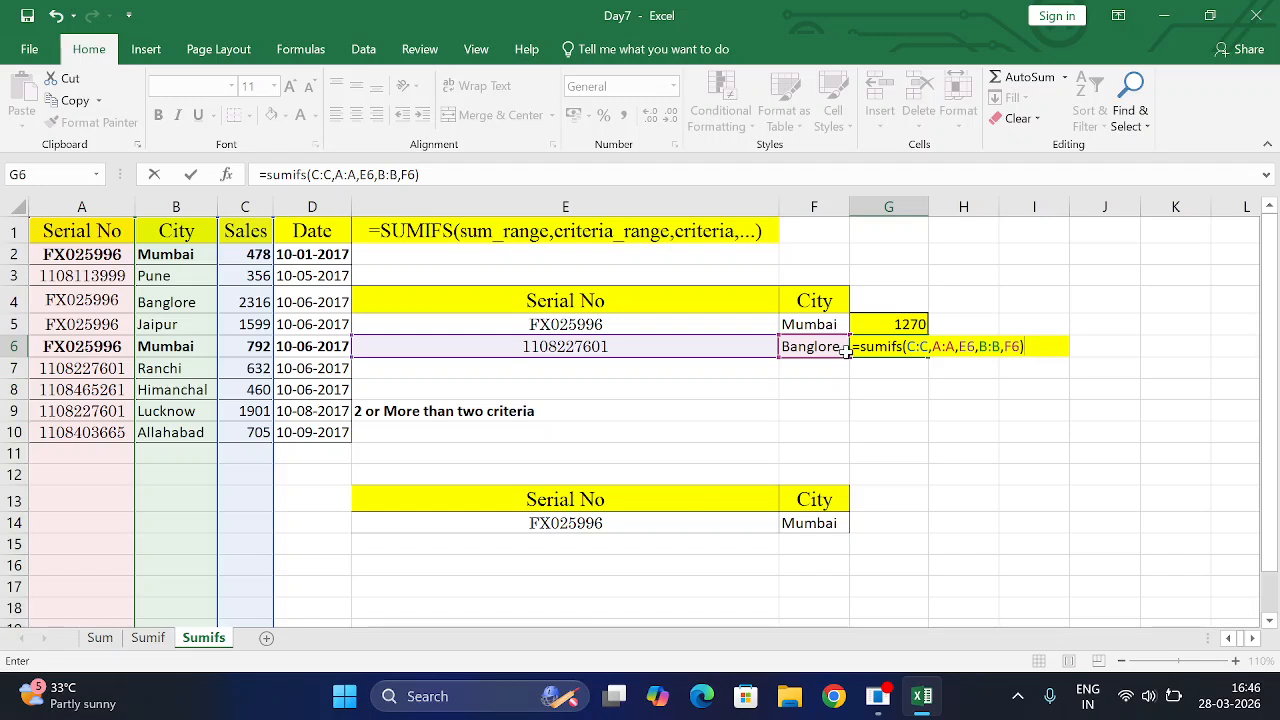
key(Return)
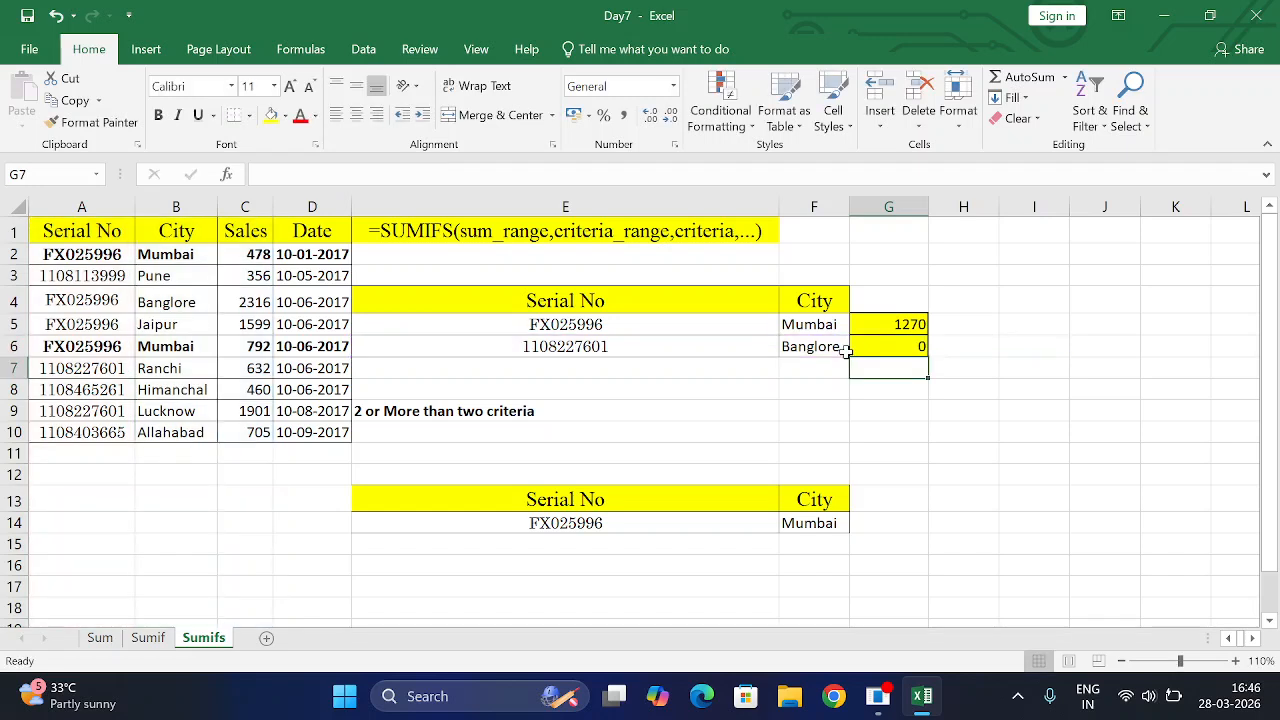
click(904, 348)
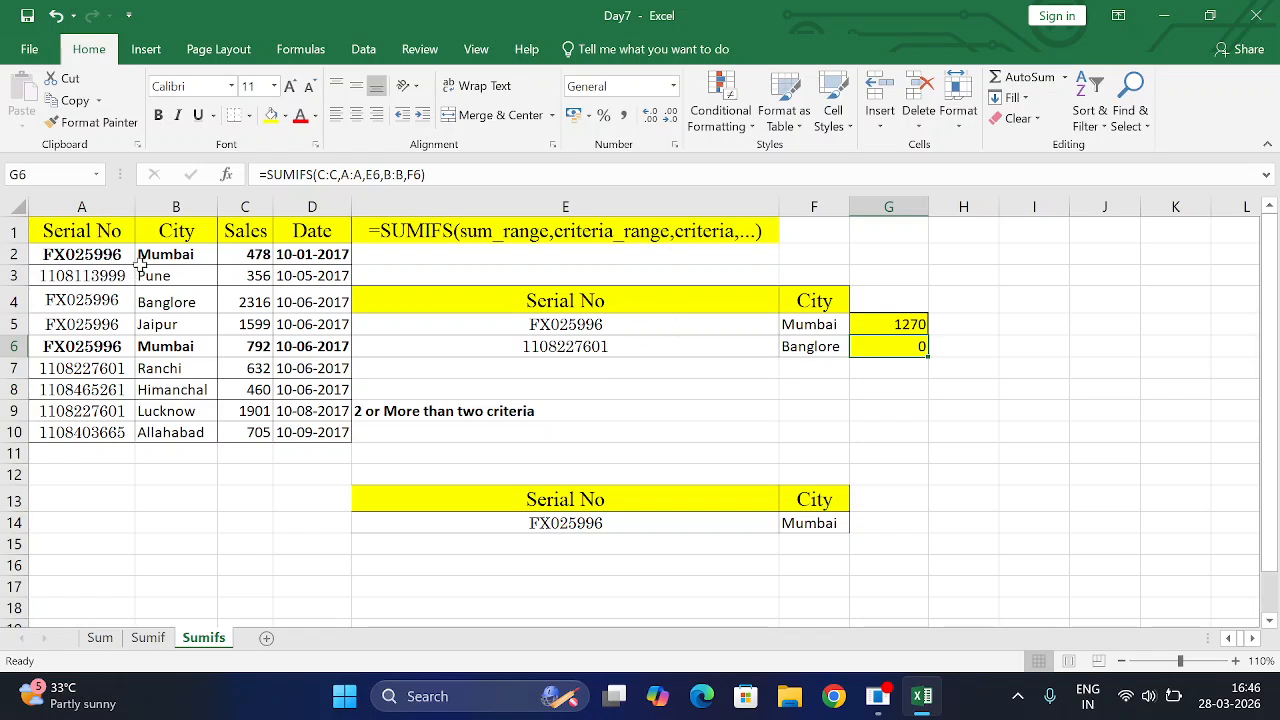
click(14, 231)
key(alt+d)
key(f)
key(f)
click(126, 232)
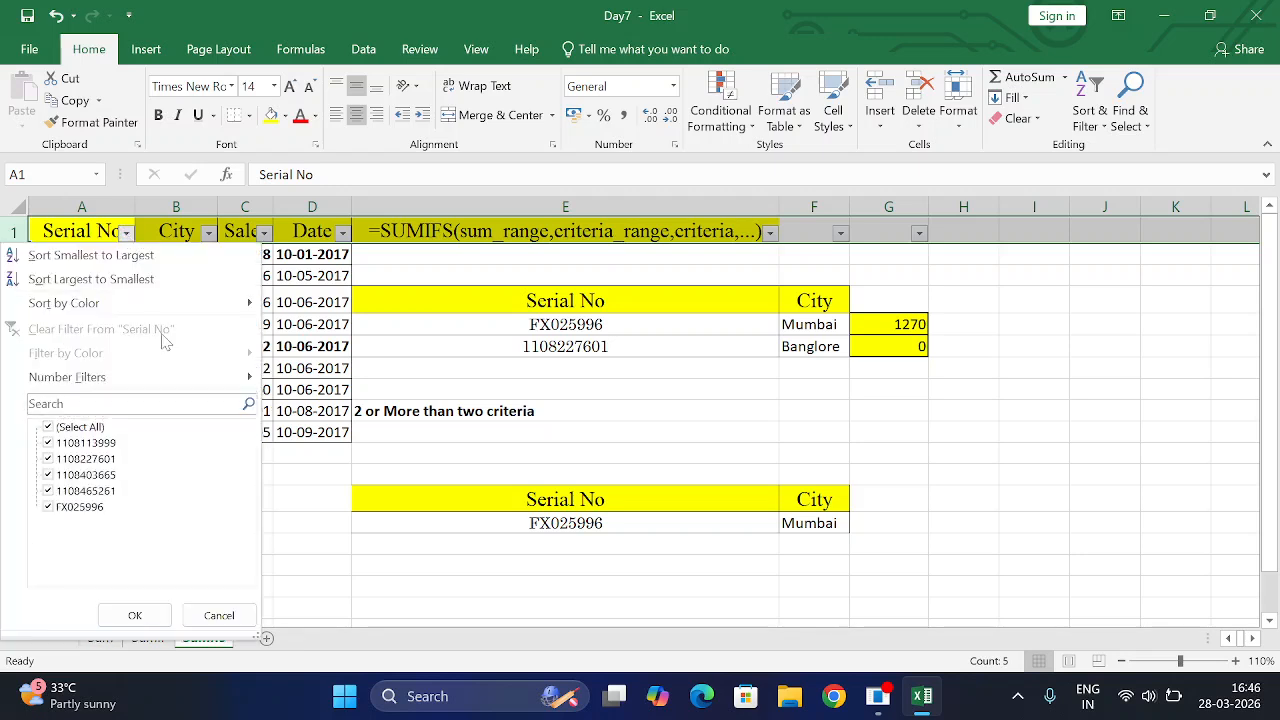
click(96, 430)
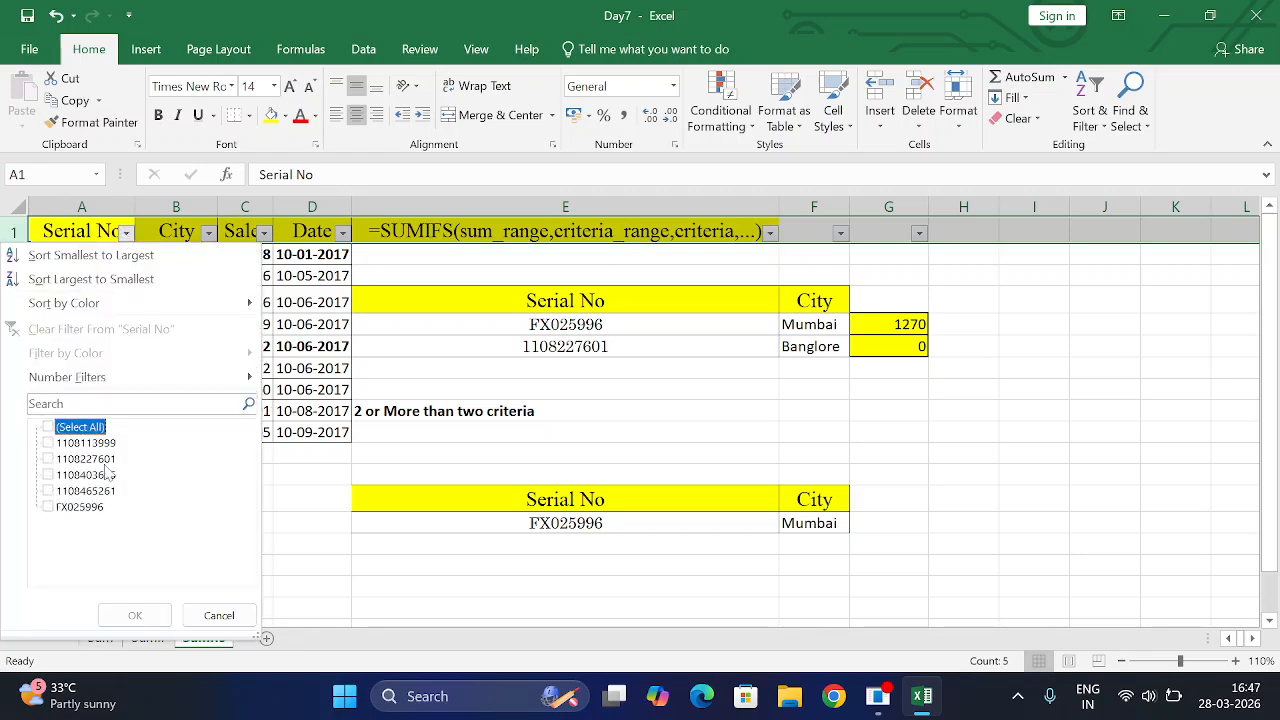
click(100, 459)
click(135, 615)
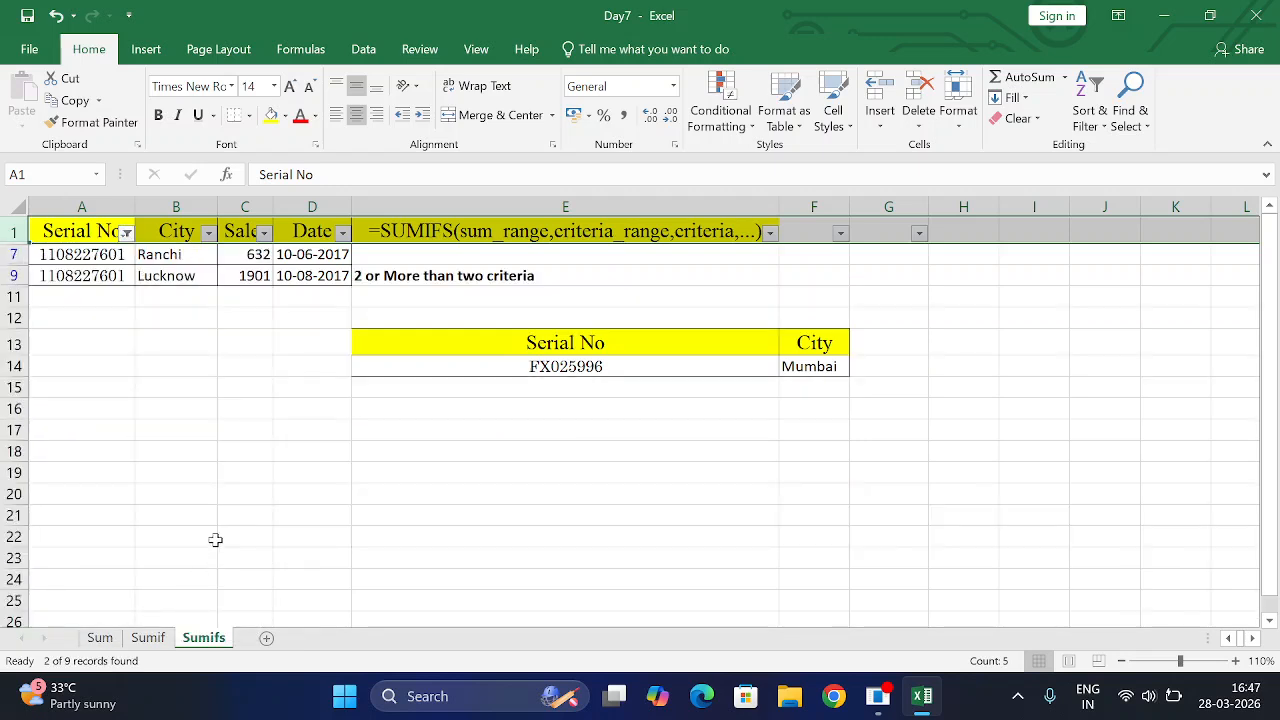
click(186, 258)
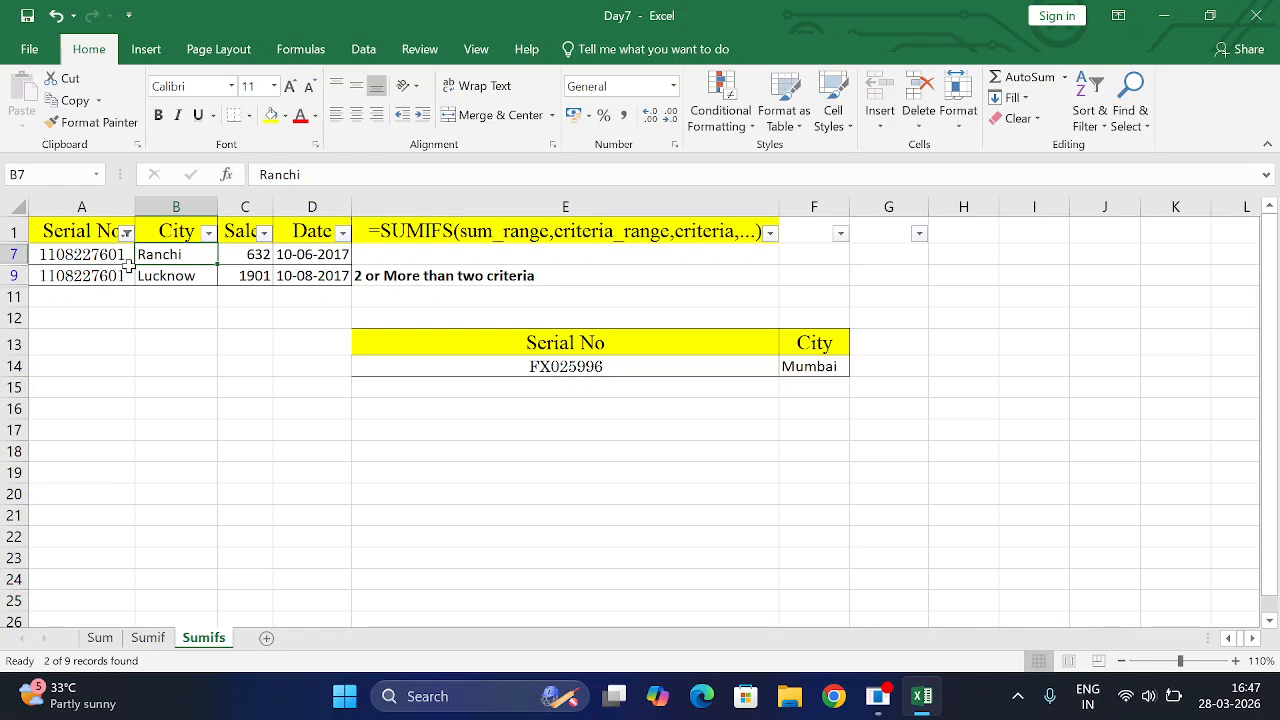
Step: Turn off the Serial No filter to show the full sales table again
key(alt+d)
key(f)
key(f)
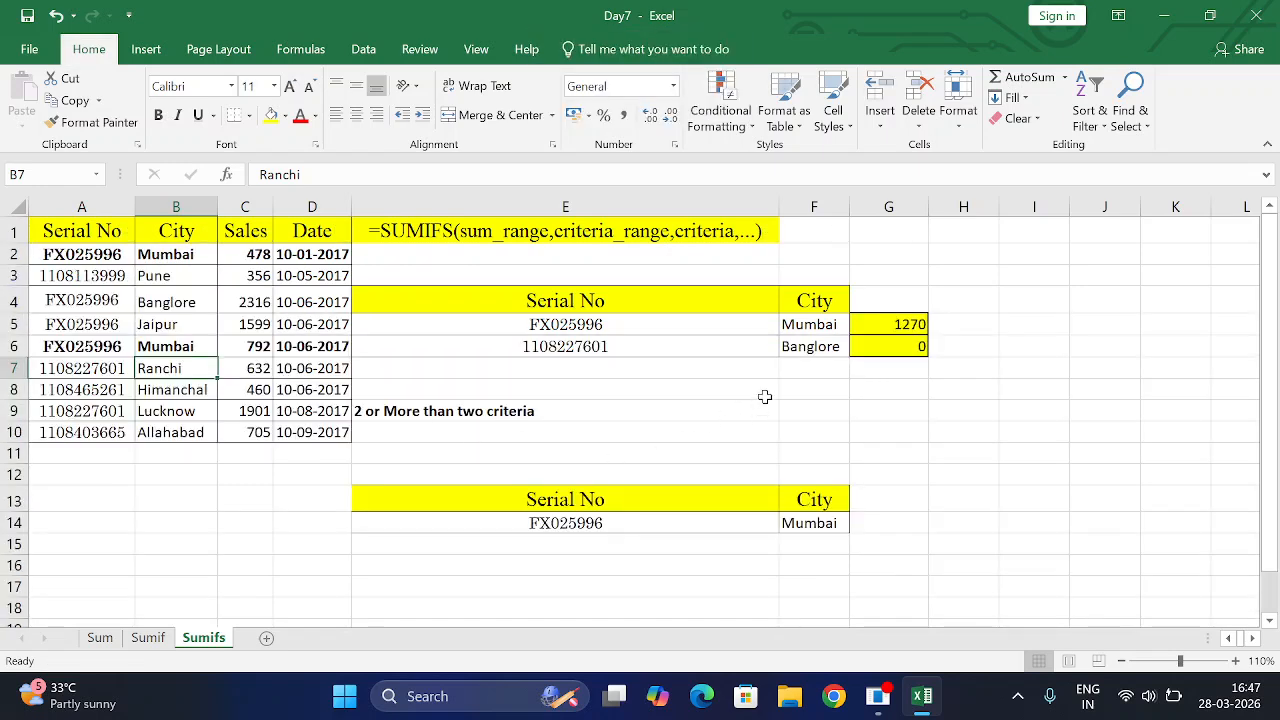
click(818, 350)
key(ctrl+c)
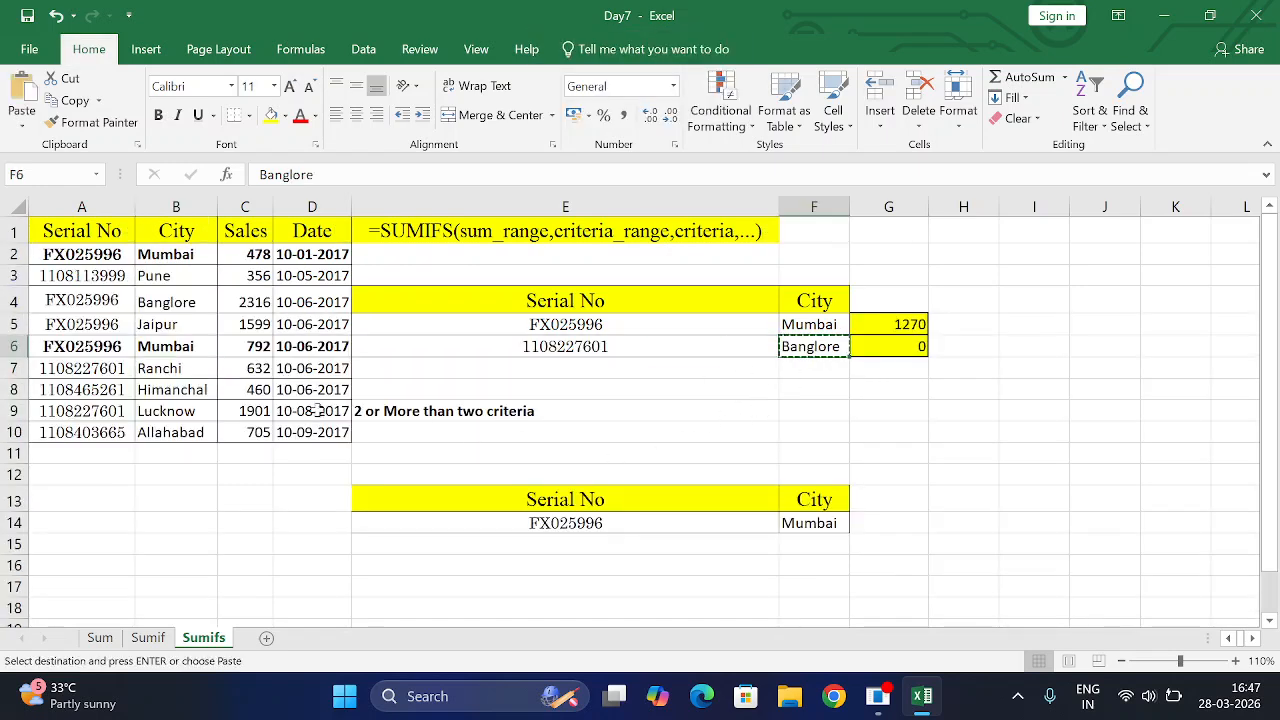
click(176, 366)
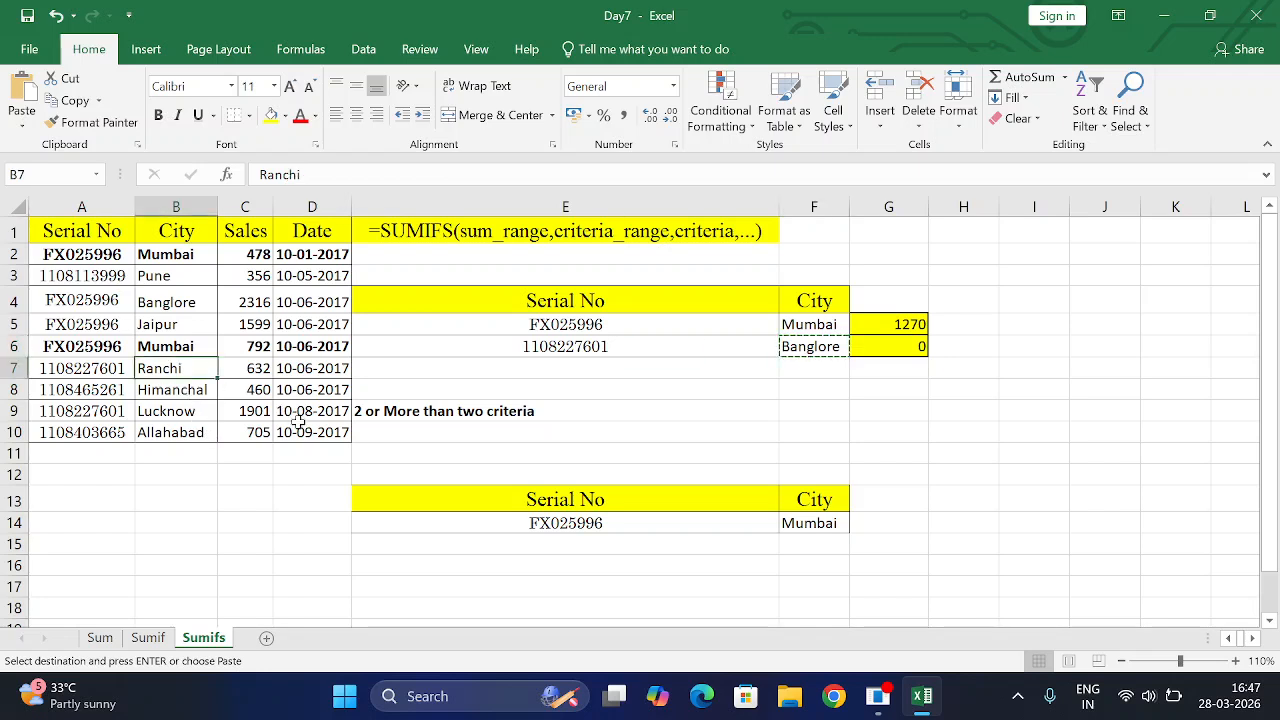
key(ctrl+v)
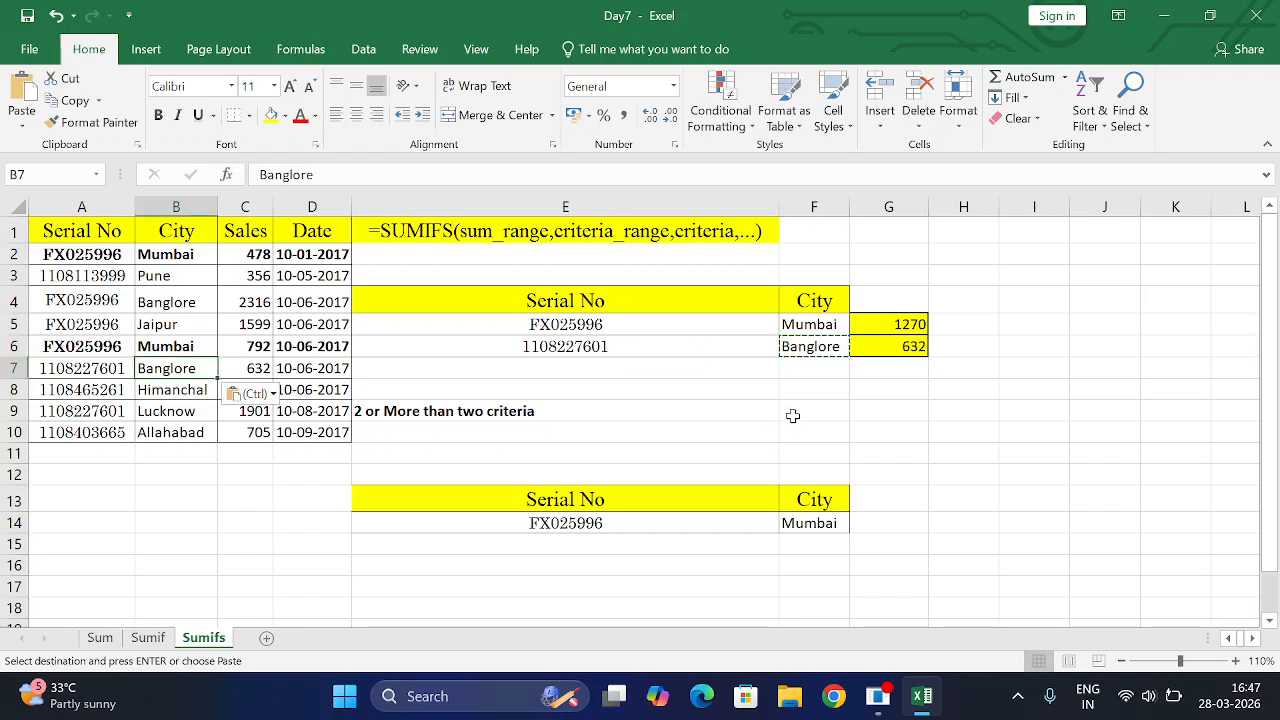
Step: Compare the serial number and Sales value in row 7 with the SUMIFS result in G6
click(262, 367)
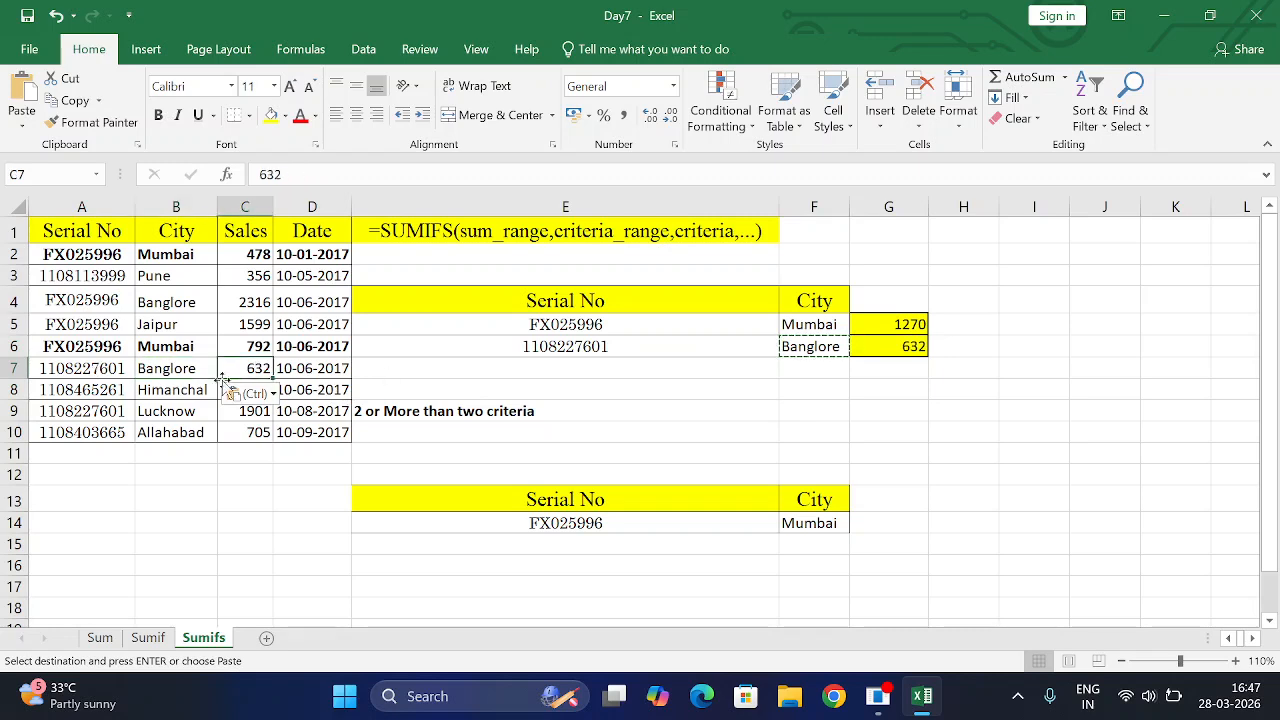
click(12, 367)
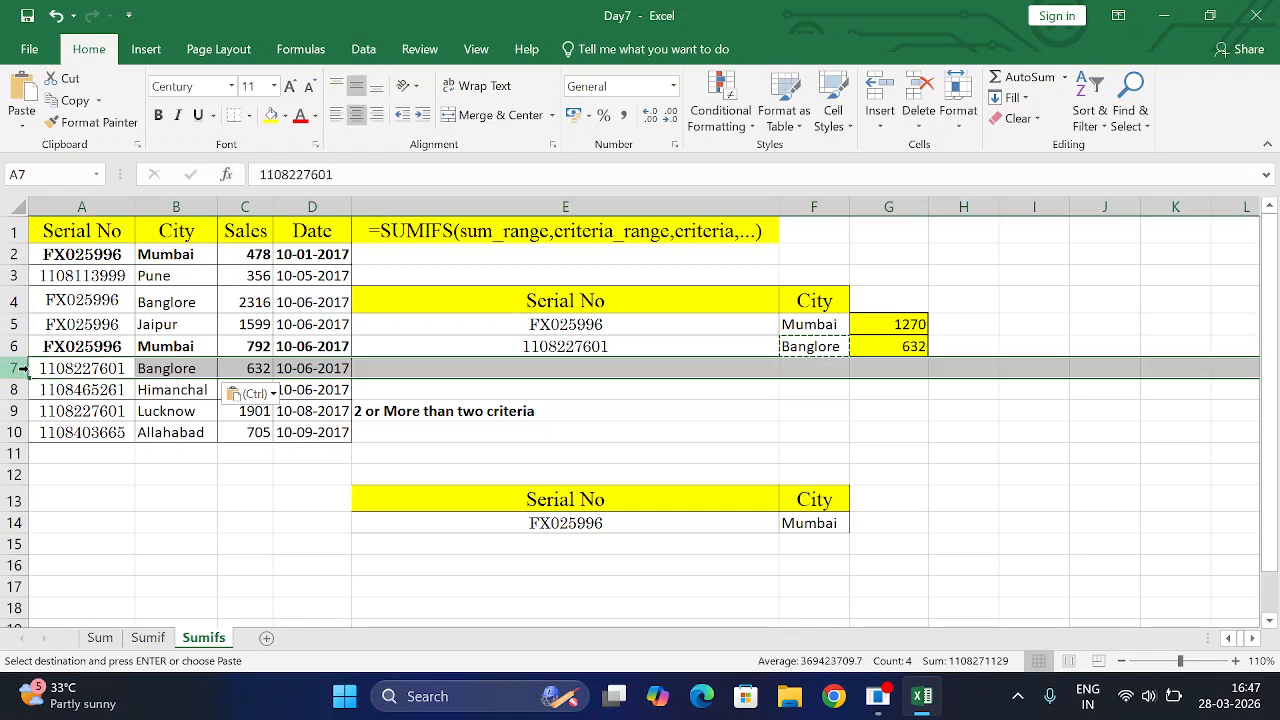
click(80, 369)
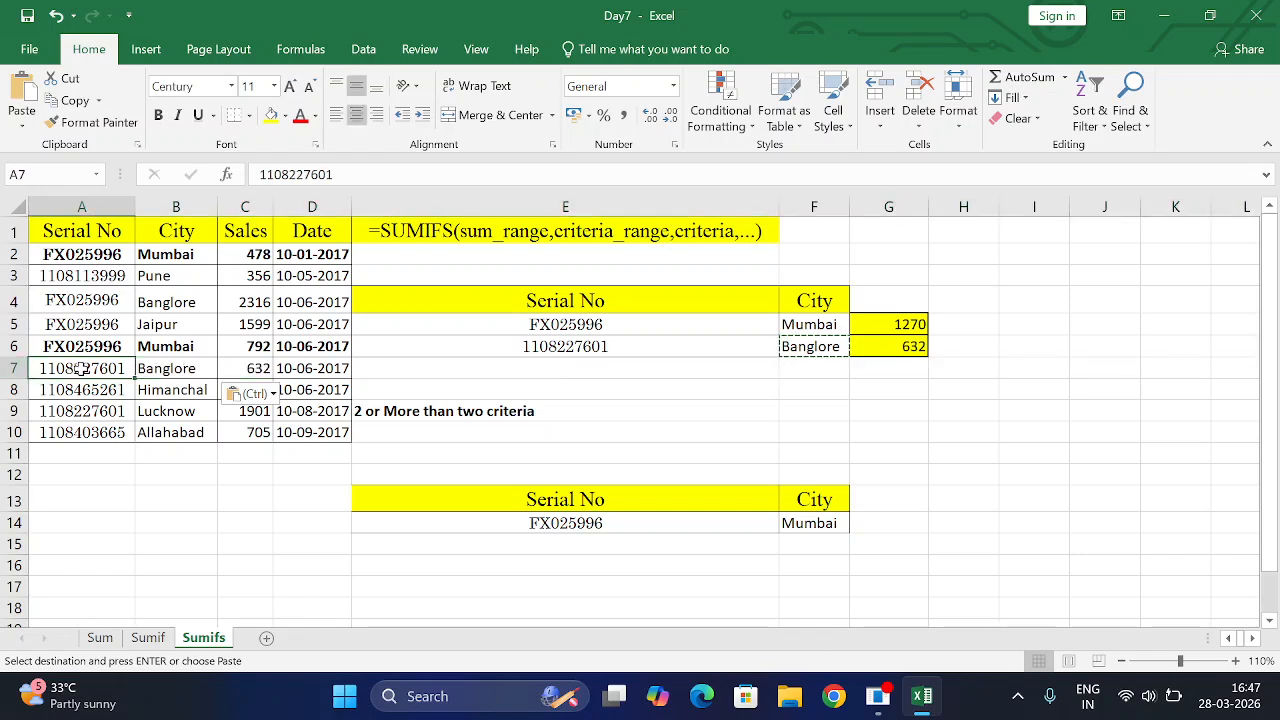
click(893, 353)
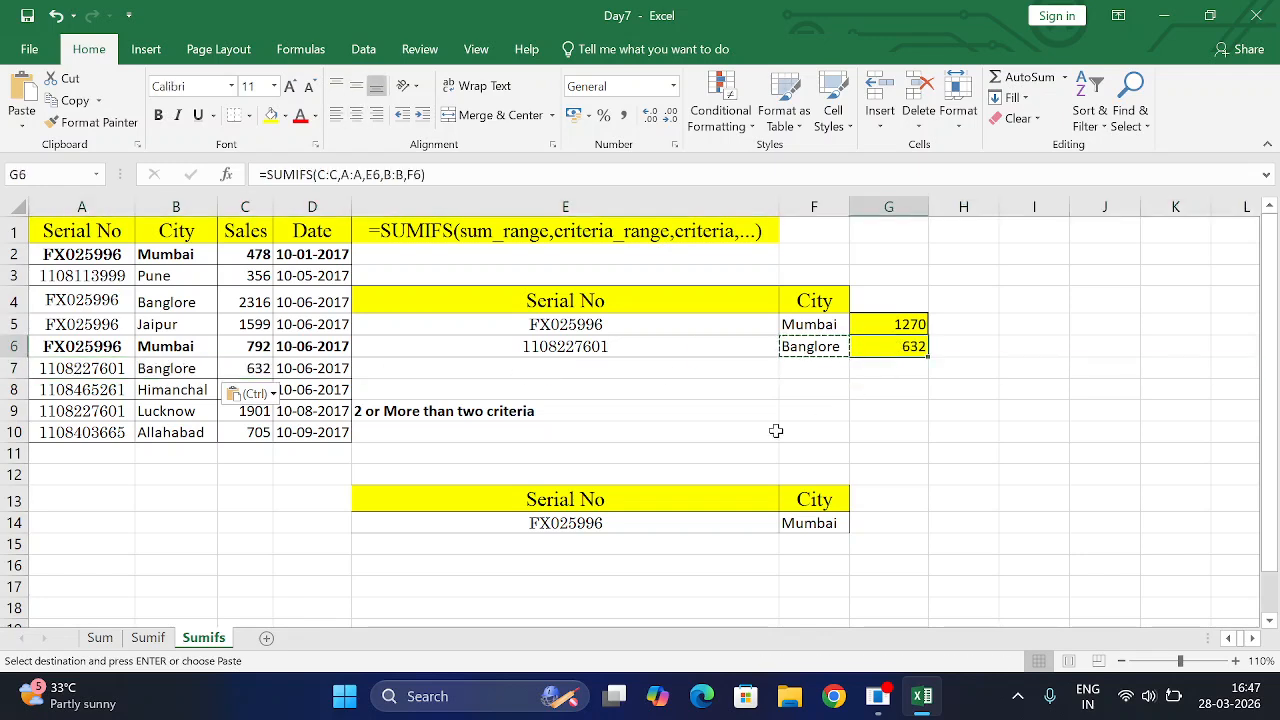